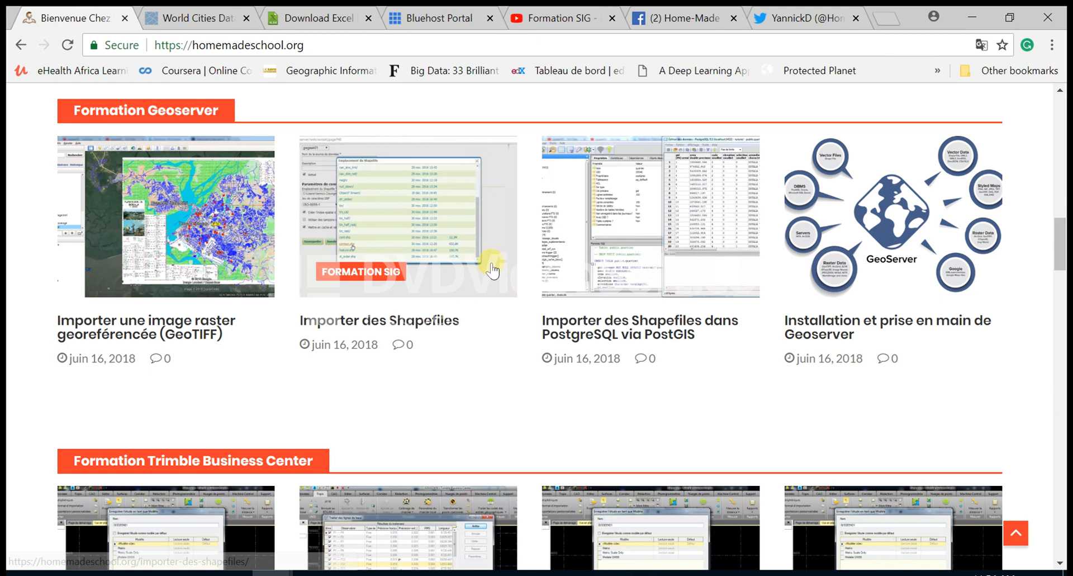
- Look through the training articles on the Home Made School site and the video list of its YouTube channel
scroll(492, 271, "down", 15)
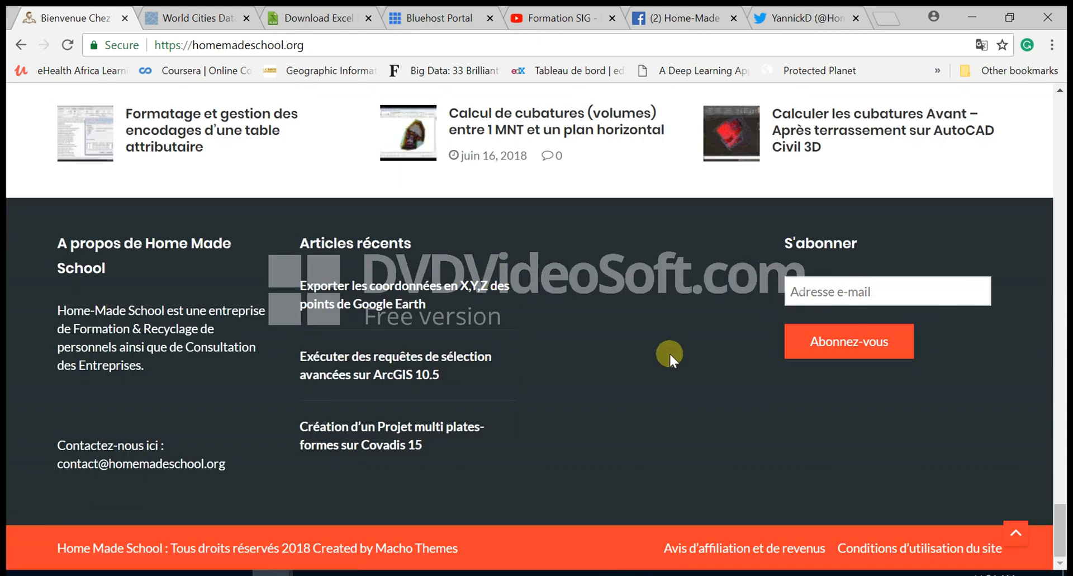
scroll(669, 352, "up", 15)
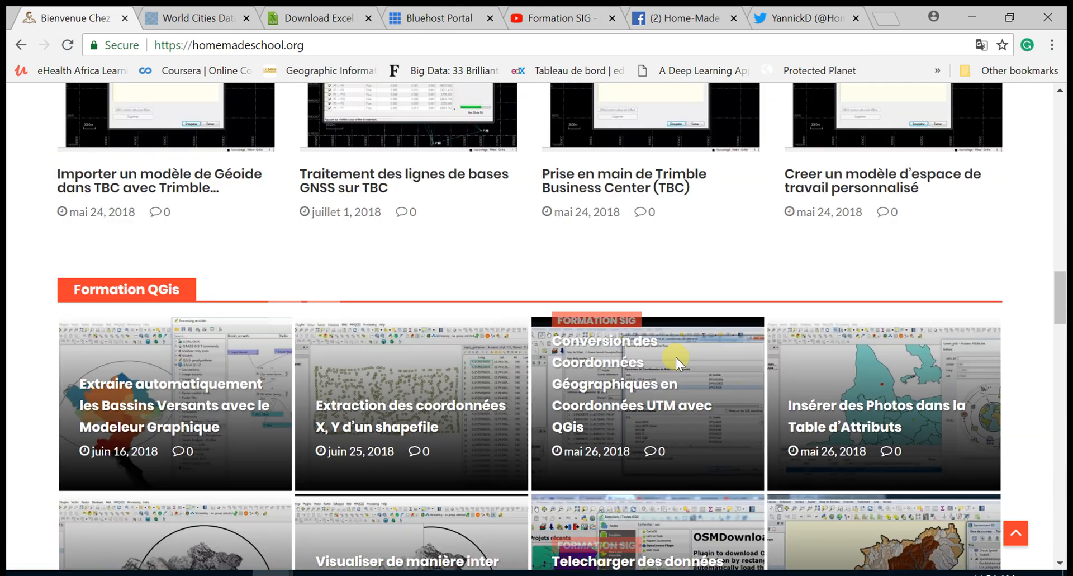
scroll(677, 358, "up", 12)
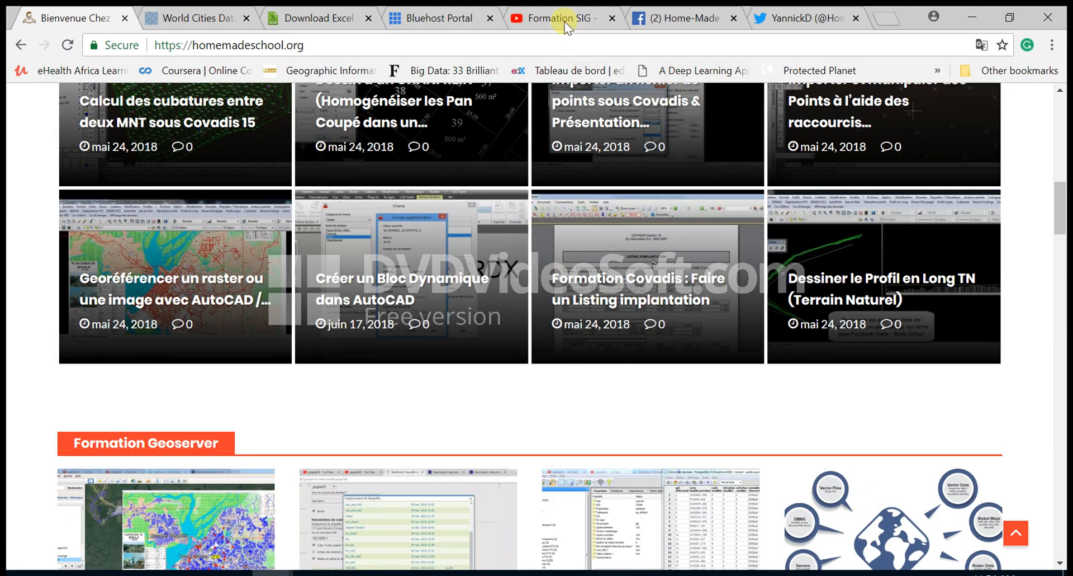
left_click(565, 22)
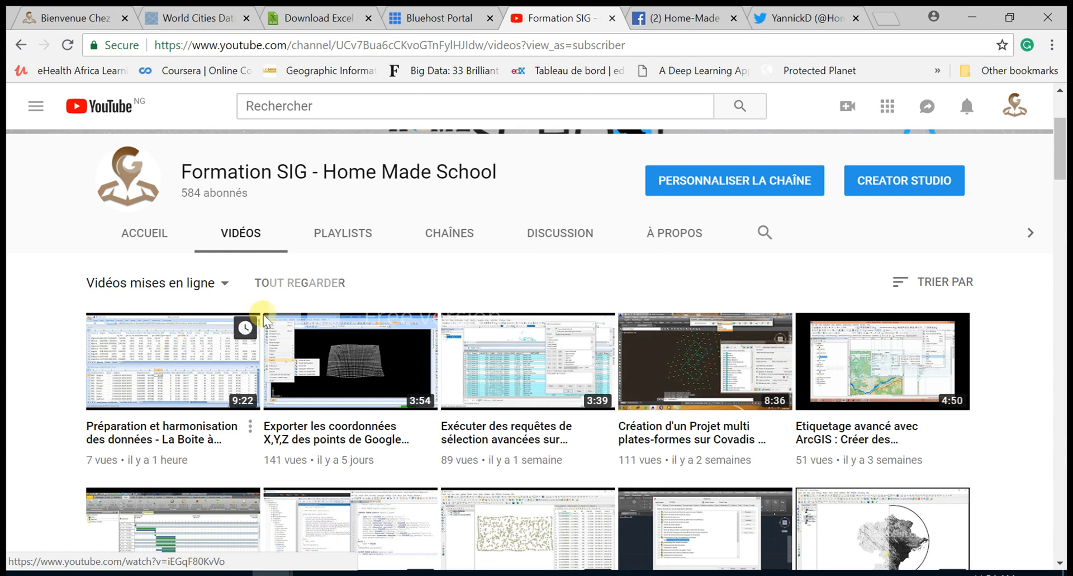
scroll(257, 321, "down", 1)
scroll(257, 321, "down", 3)
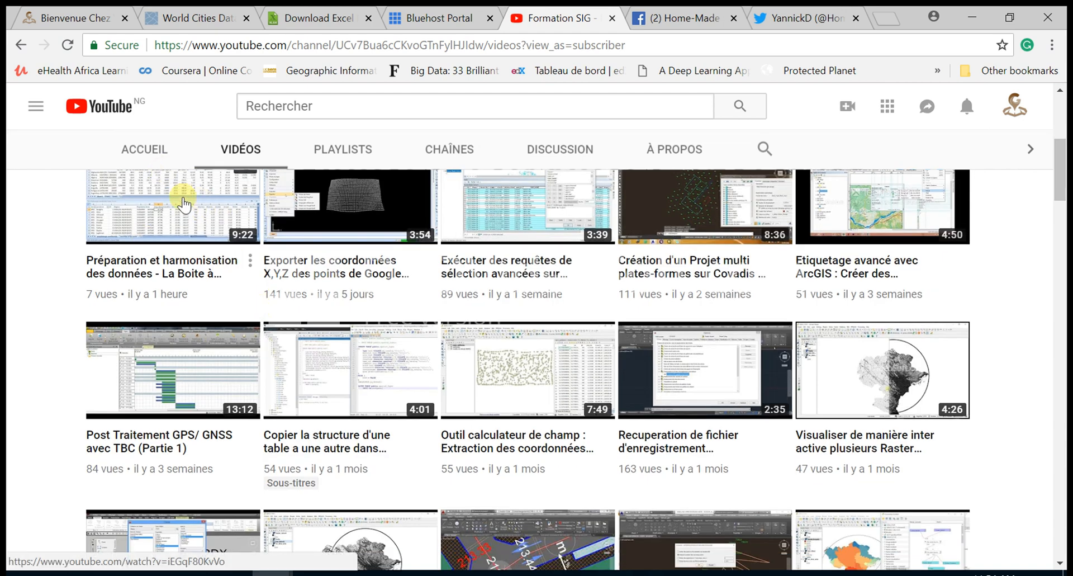
- Switch to pgAdmin 4 and expand the HMS_test database down to the tables of its public schema
left_click(356, 574)
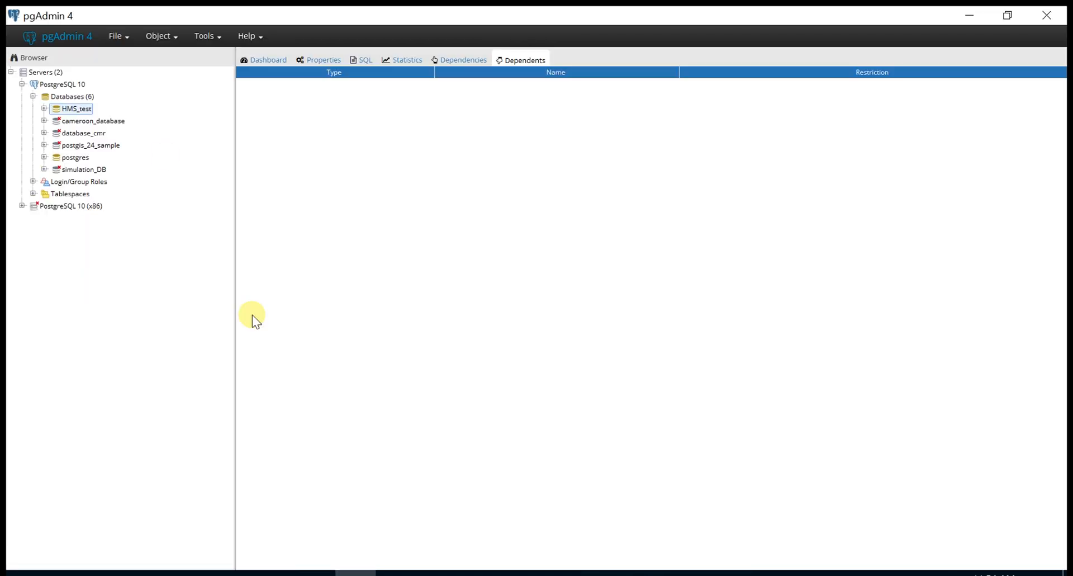
left_click(87, 107)
left_click(352, 572)
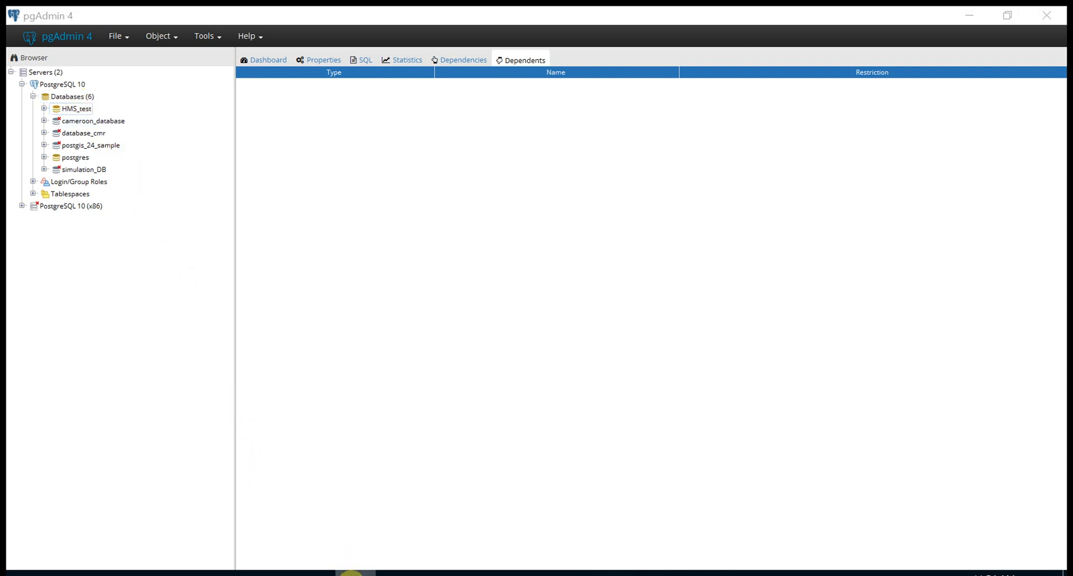
left_click(352, 571)
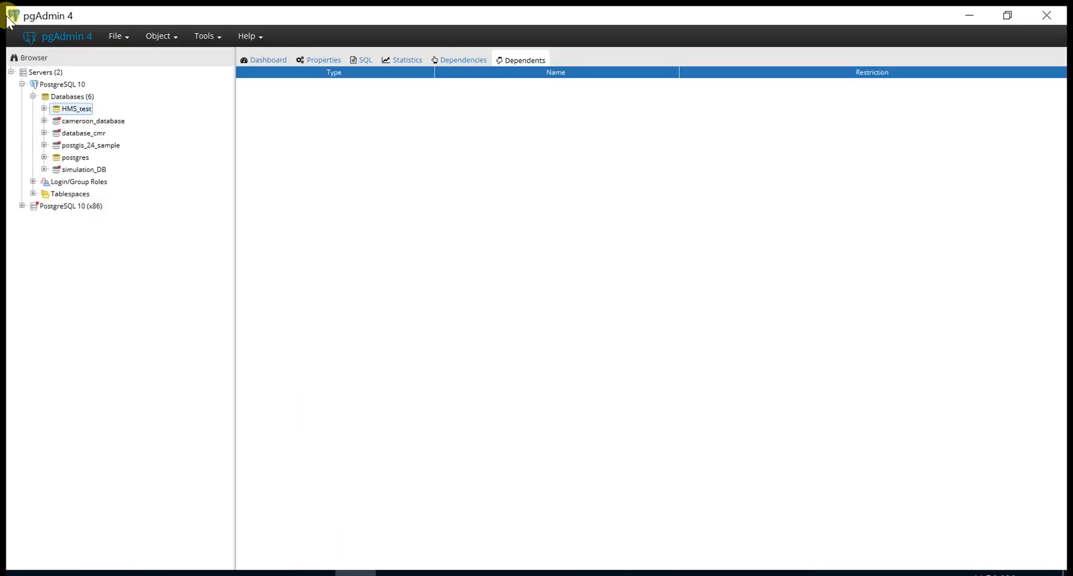
left_click(43, 109)
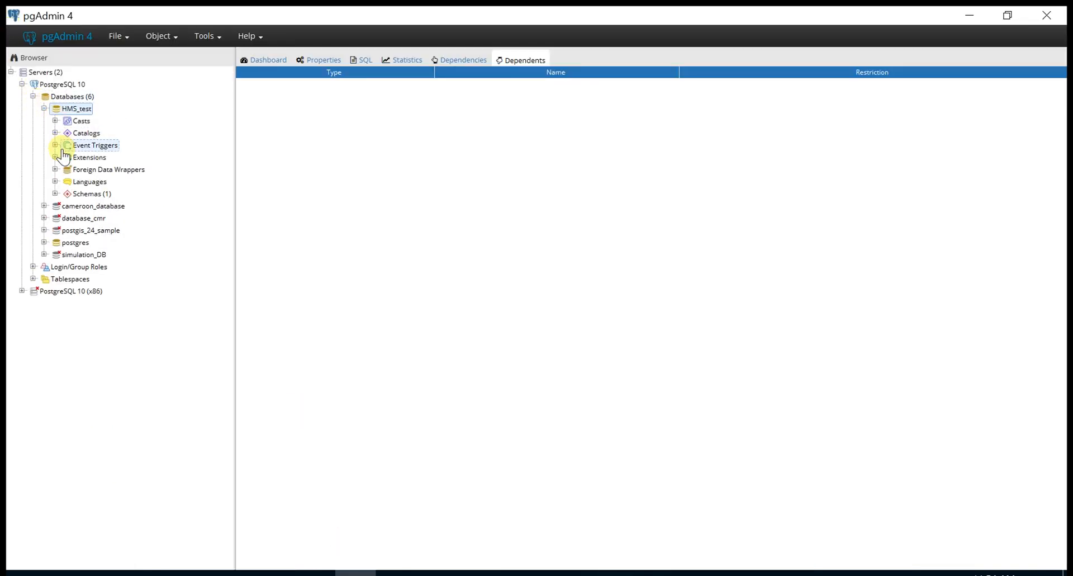
left_click(54, 193)
left_click(67, 206)
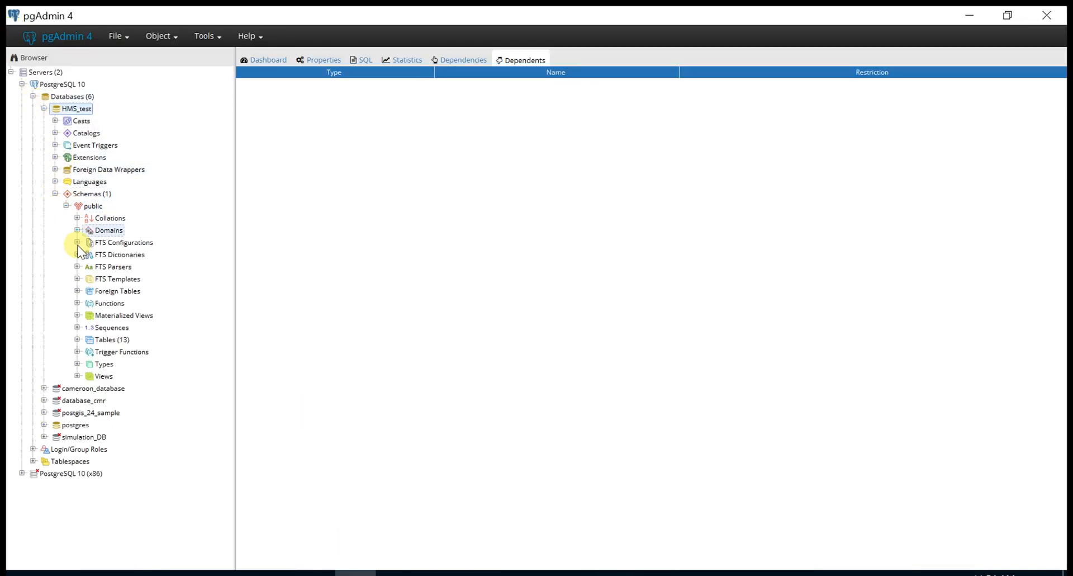
left_click(77, 340)
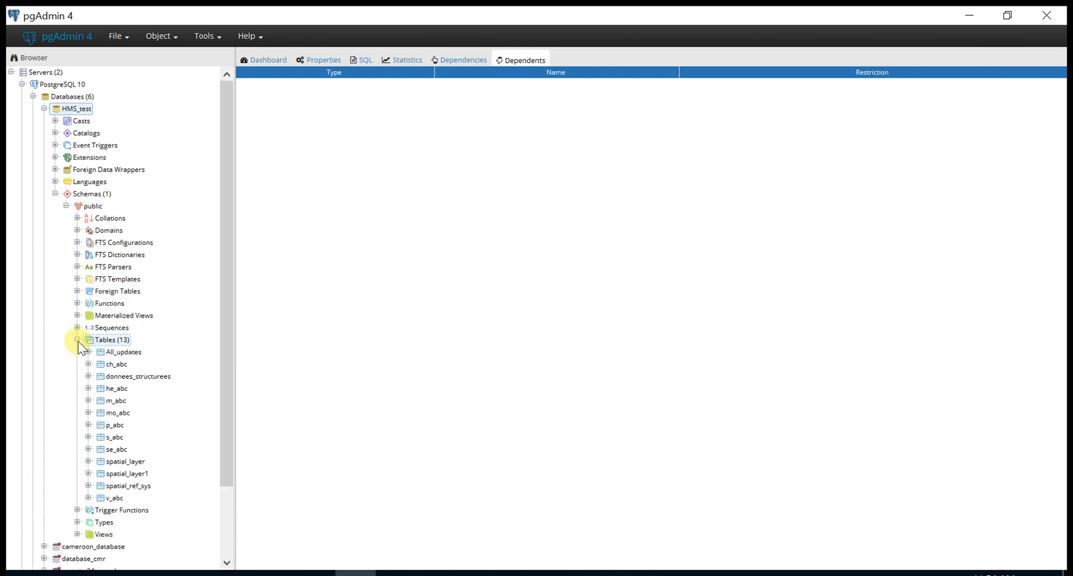
- Open all rows of the donnees_structurees table in the data editor
left_click(115, 376)
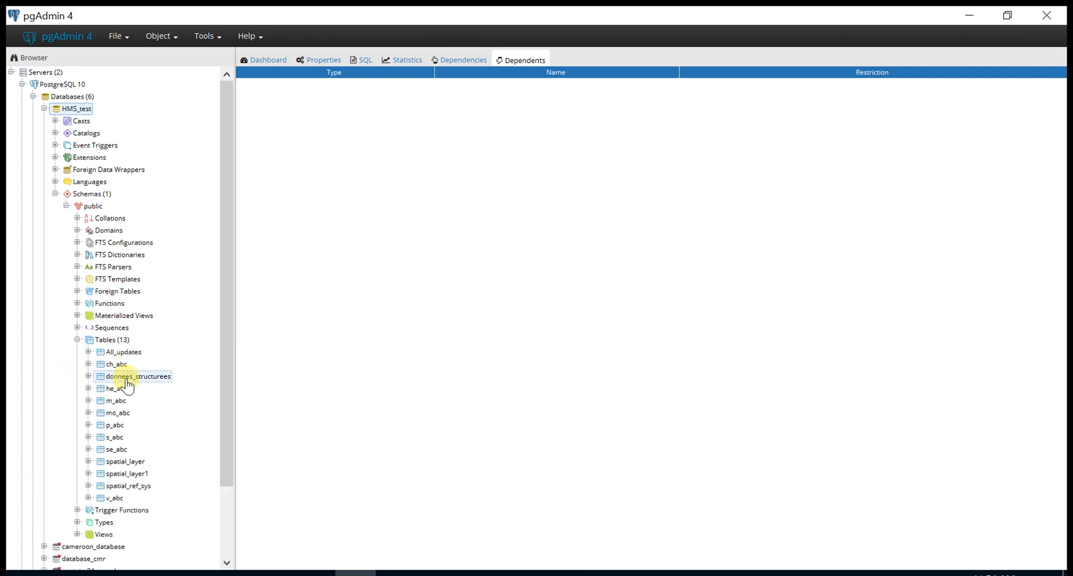
right_click(127, 380)
mouse_move(159, 355)
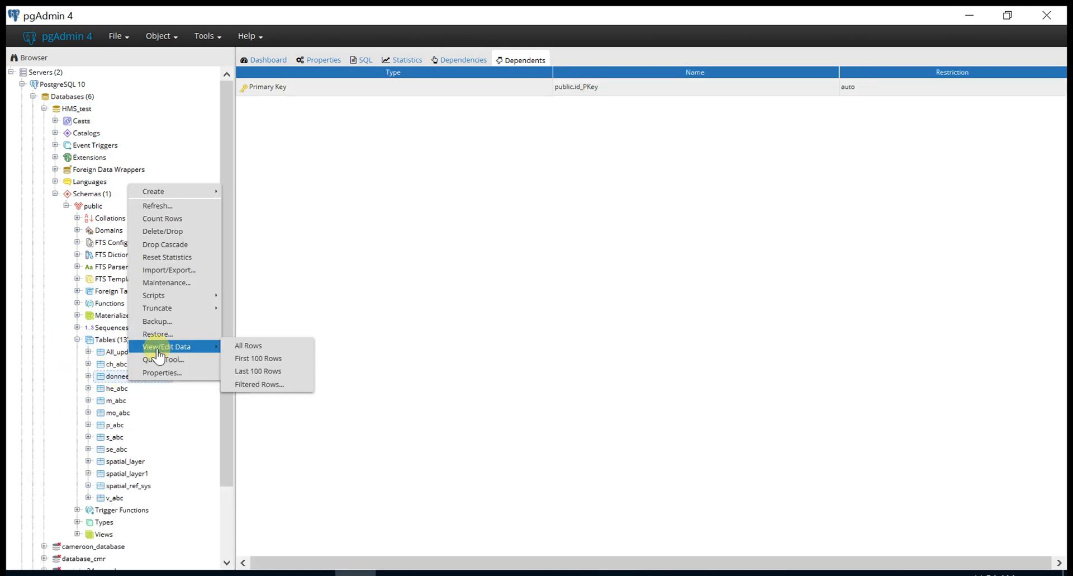
left_click(246, 346)
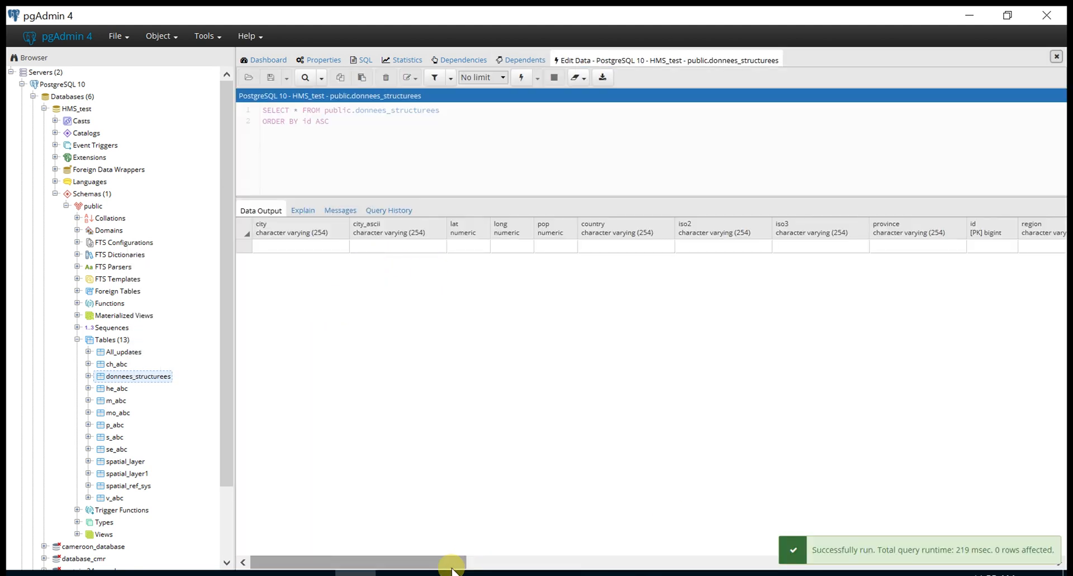
left_click_drag(451, 563, 391, 570)
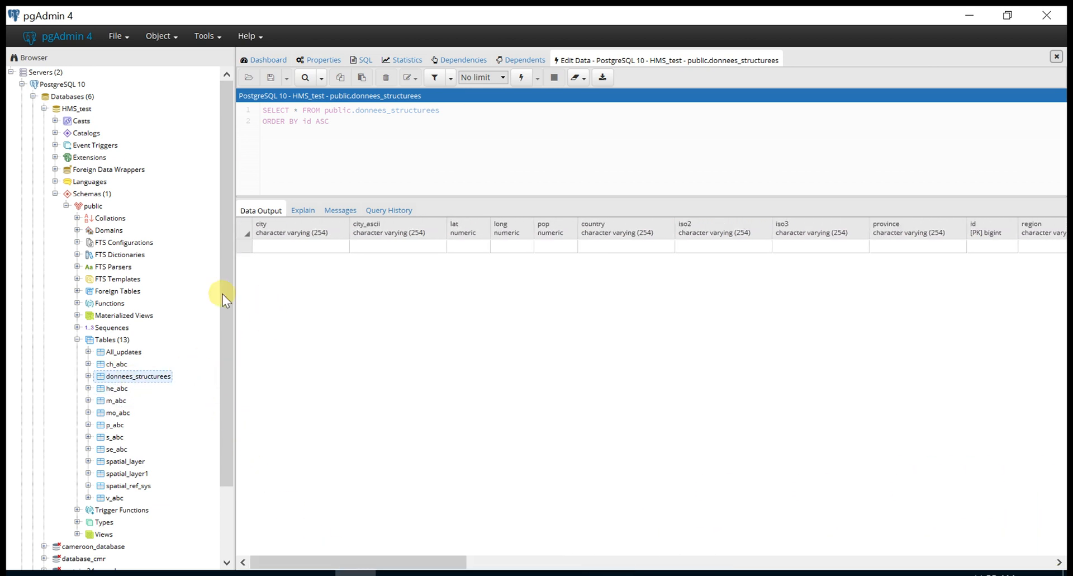
- Check the YouTube channel's video list in Chrome and return to pgAdmin 4
mouse_move(273, 573)
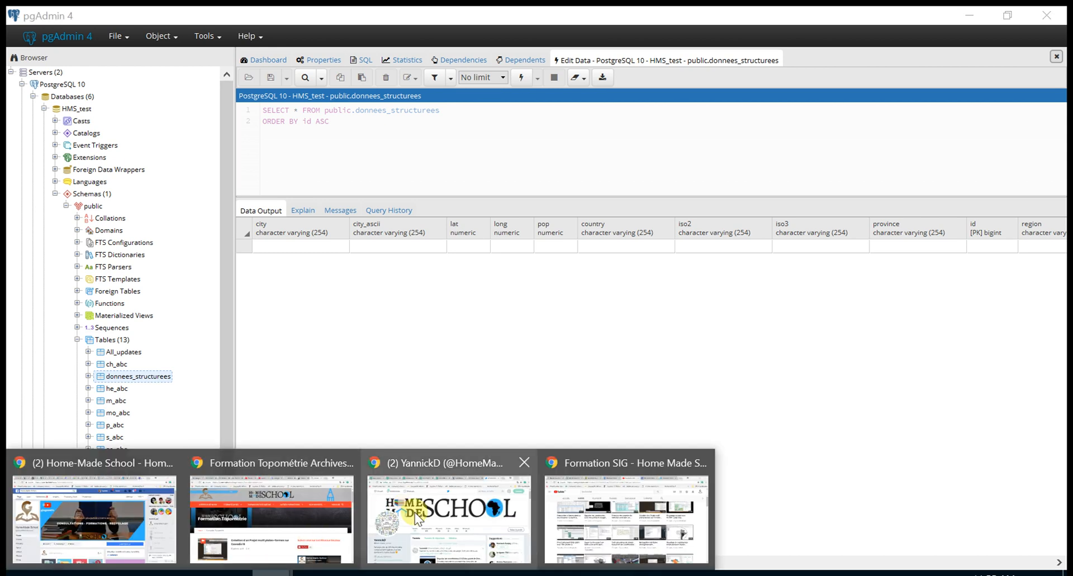
left_click(592, 508)
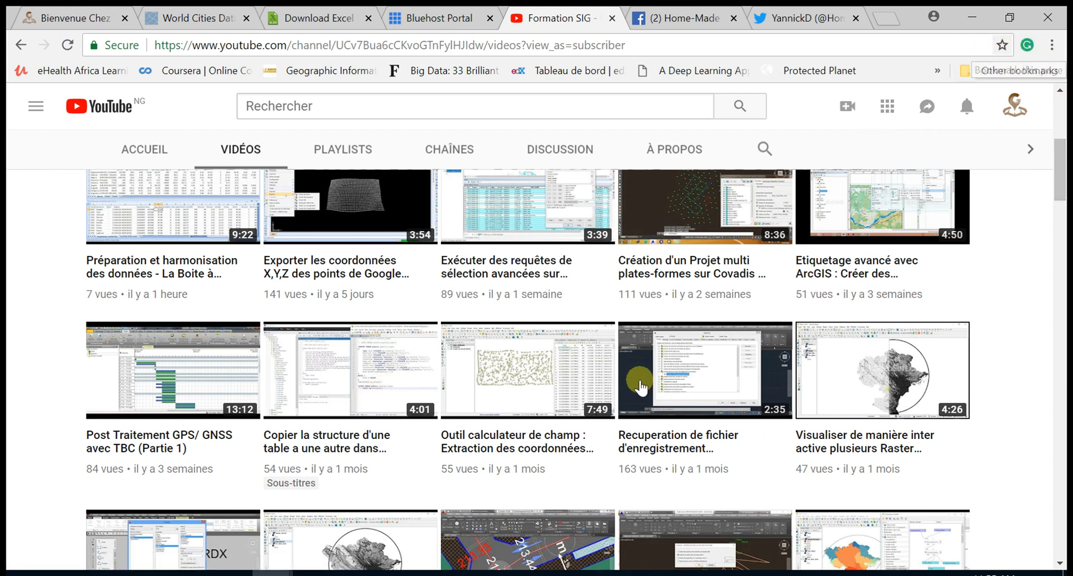
left_click(358, 575)
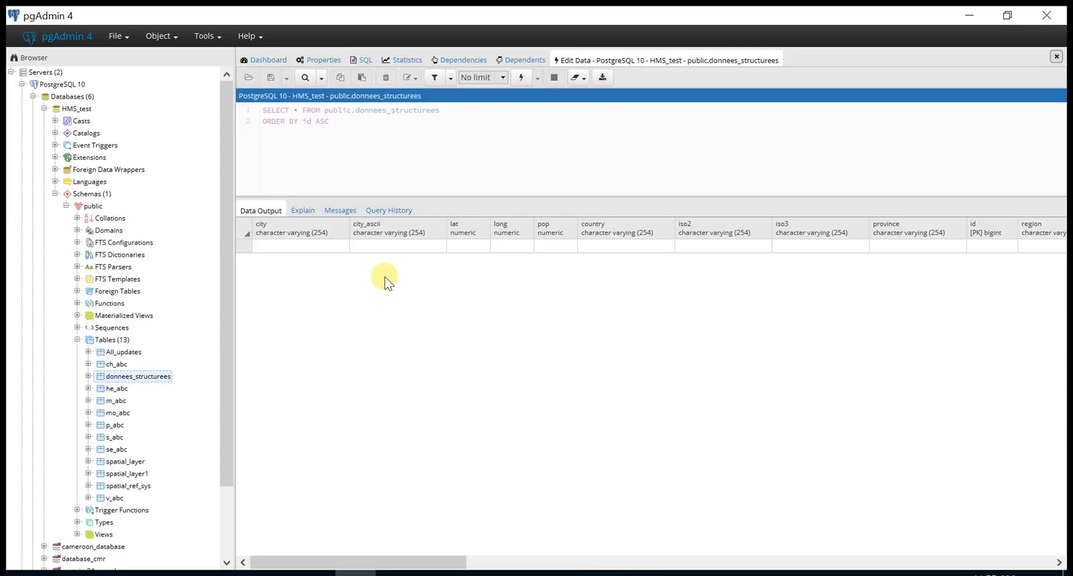
- Set up a CSV import into the donnees_structurees table with struct.csv from the Home Made school folder as the source file
right_click(144, 383)
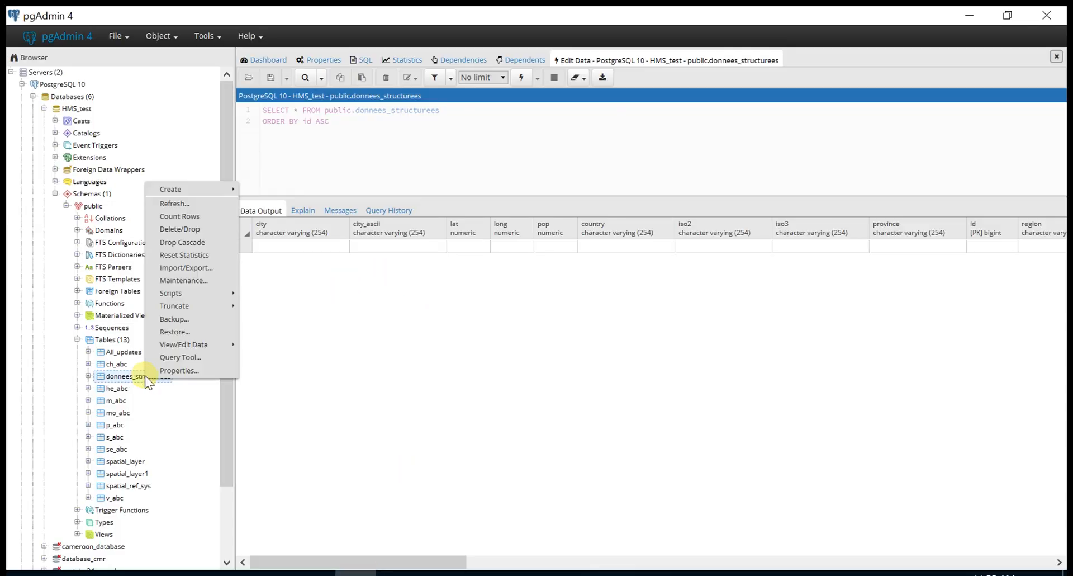
left_click(207, 267)
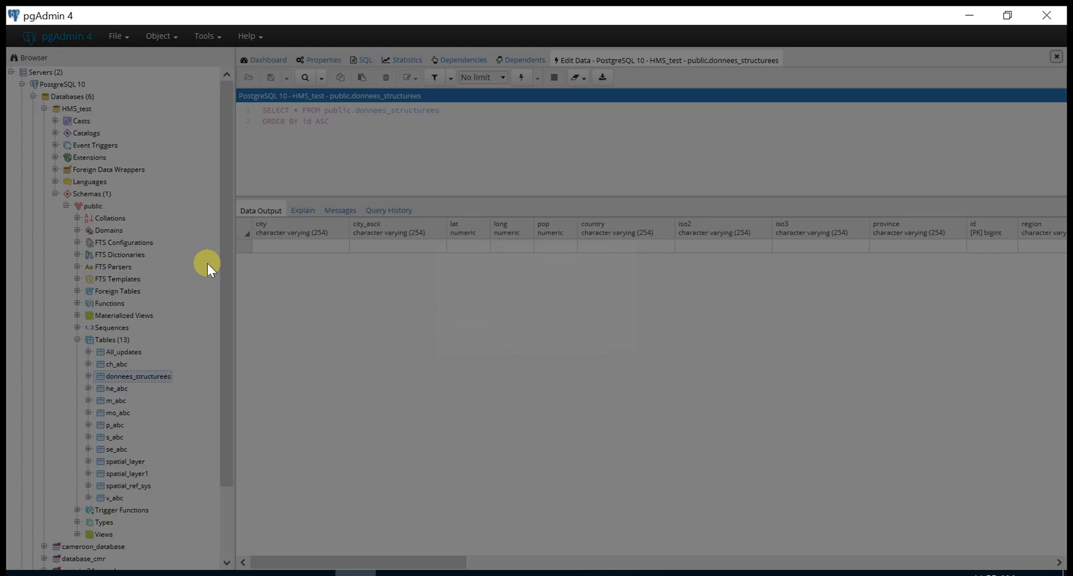
left_click(388, 140)
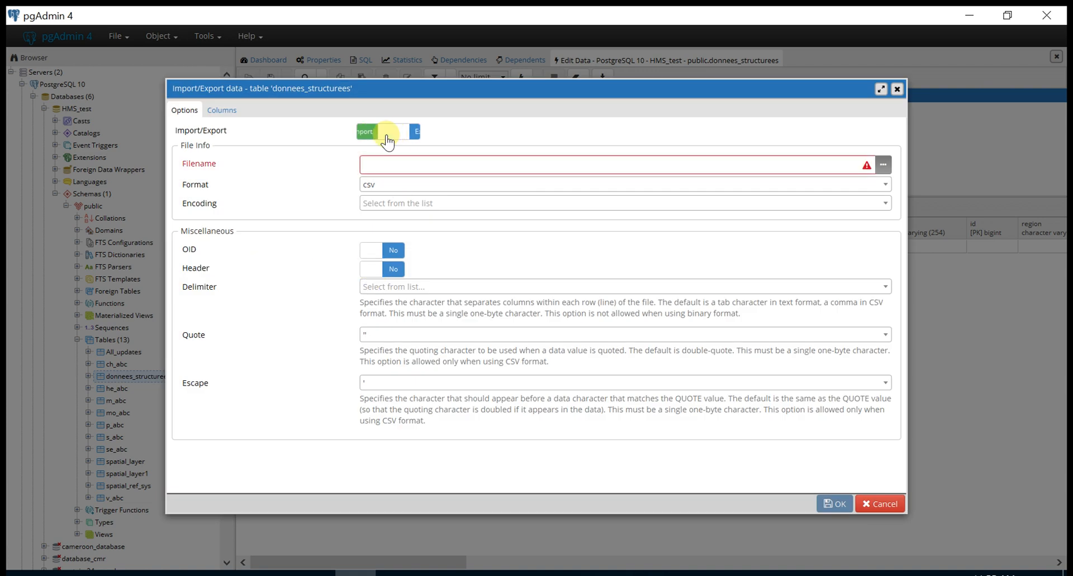
left_click(883, 165)
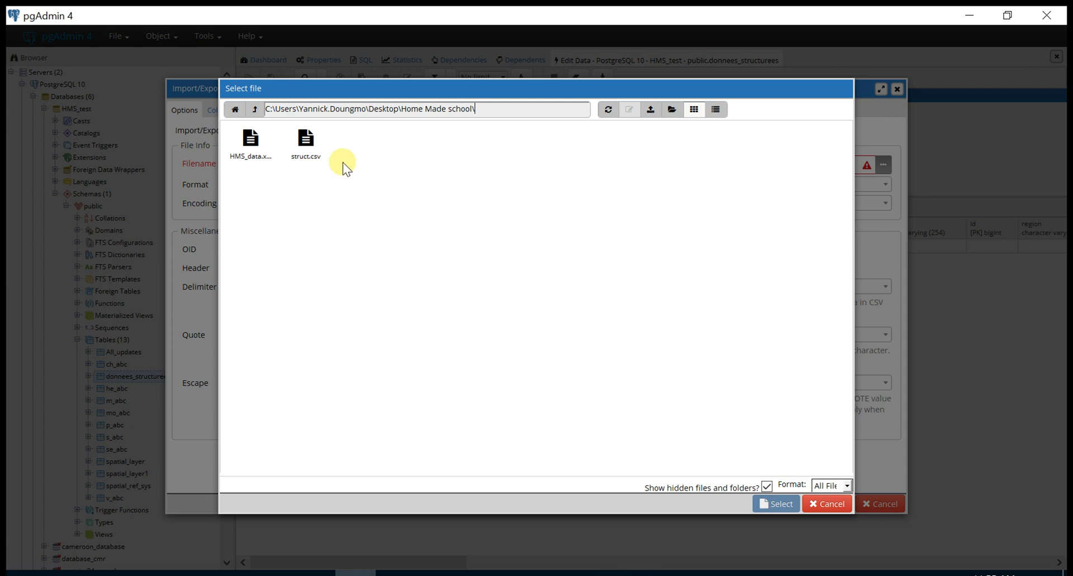
left_click(307, 143)
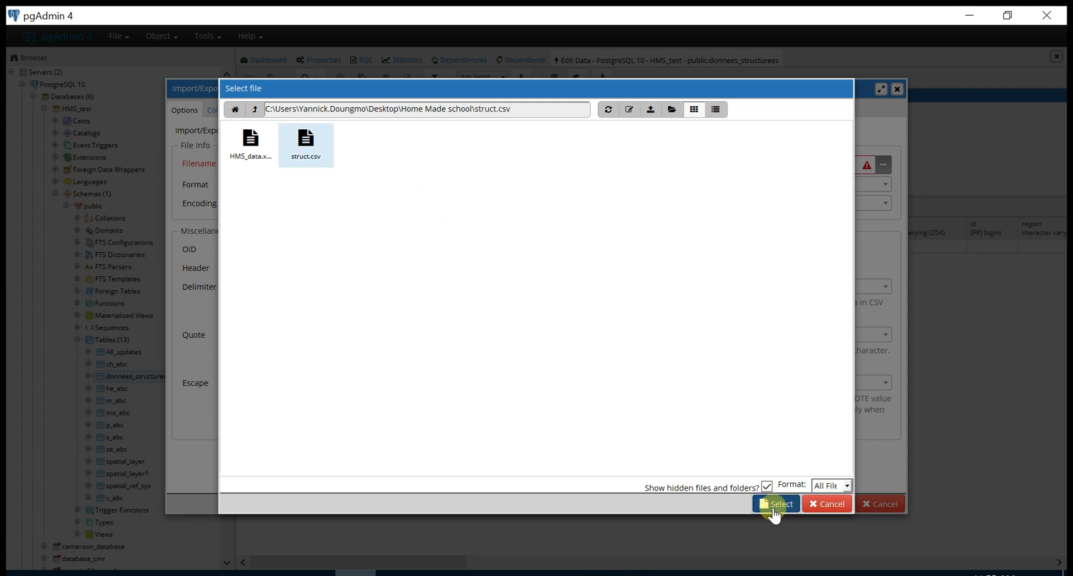
left_click(776, 505)
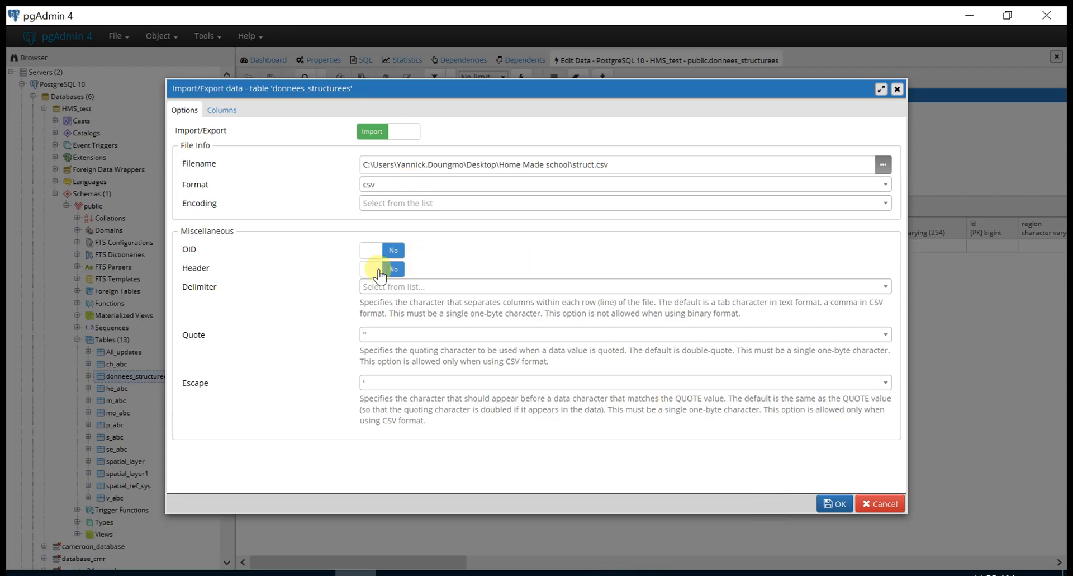
- Enable the Header option, run the import into donnees_structurees and dismiss the completion notice
left_click(380, 269)
left_click(833, 505)
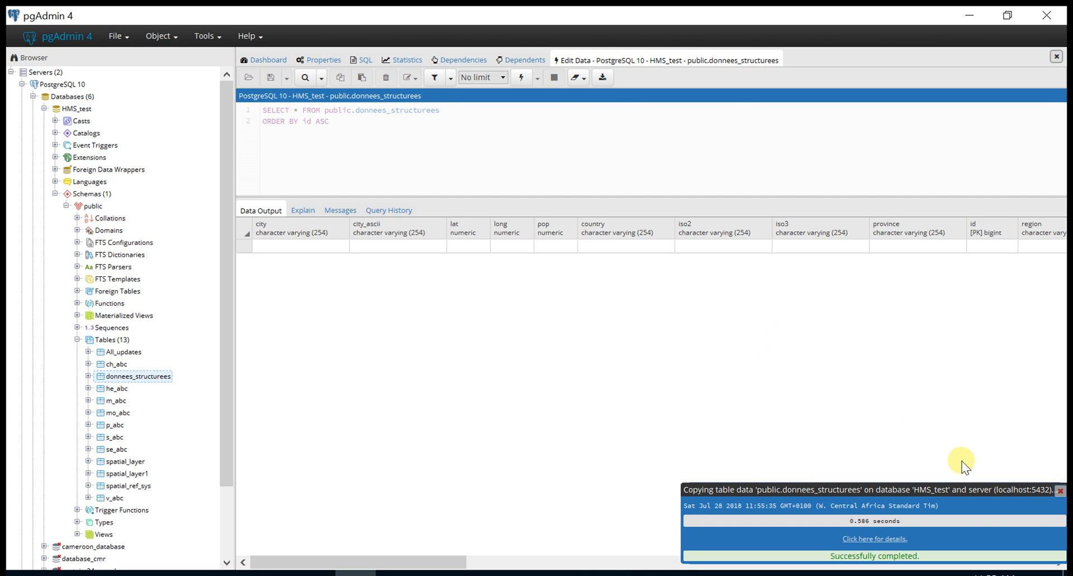
left_click(1060, 490)
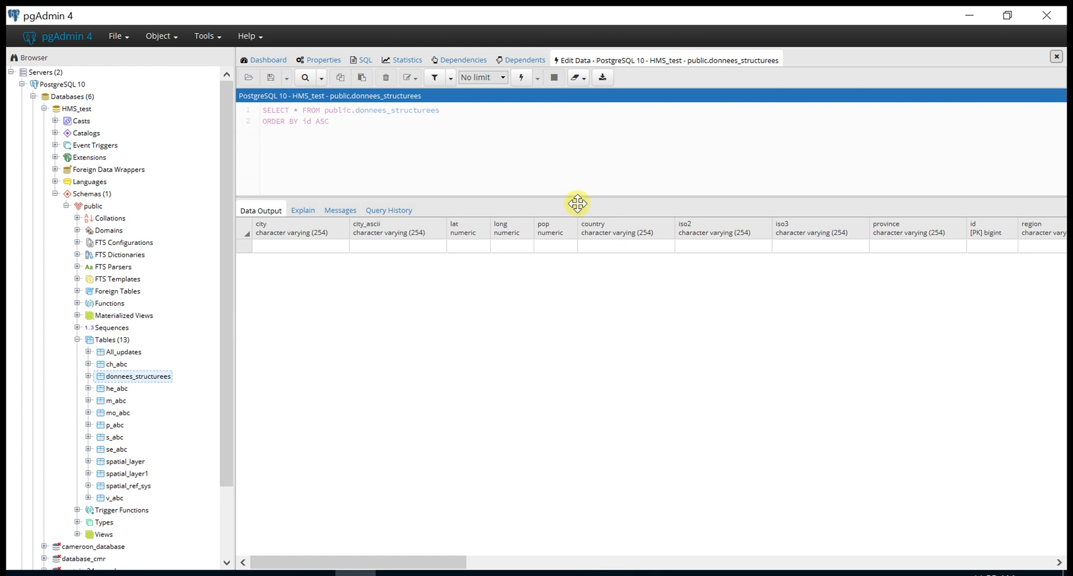
- Rerun the donnees_structurees query and examine the imported rows and columns across the whole table
left_click(519, 83)
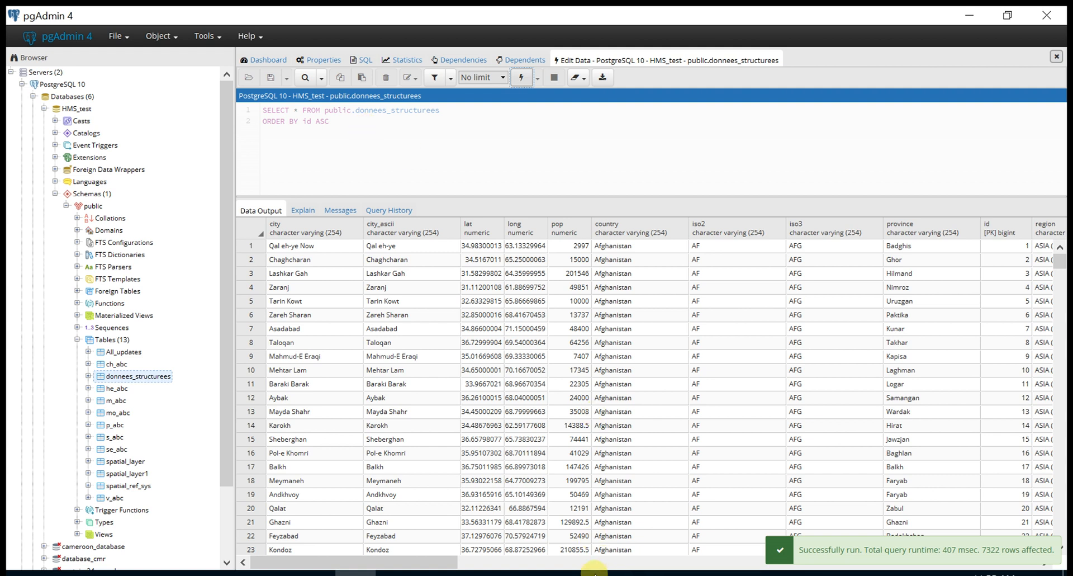
left_click_drag(445, 562, 513, 561)
left_click_drag(607, 541, 322, 559)
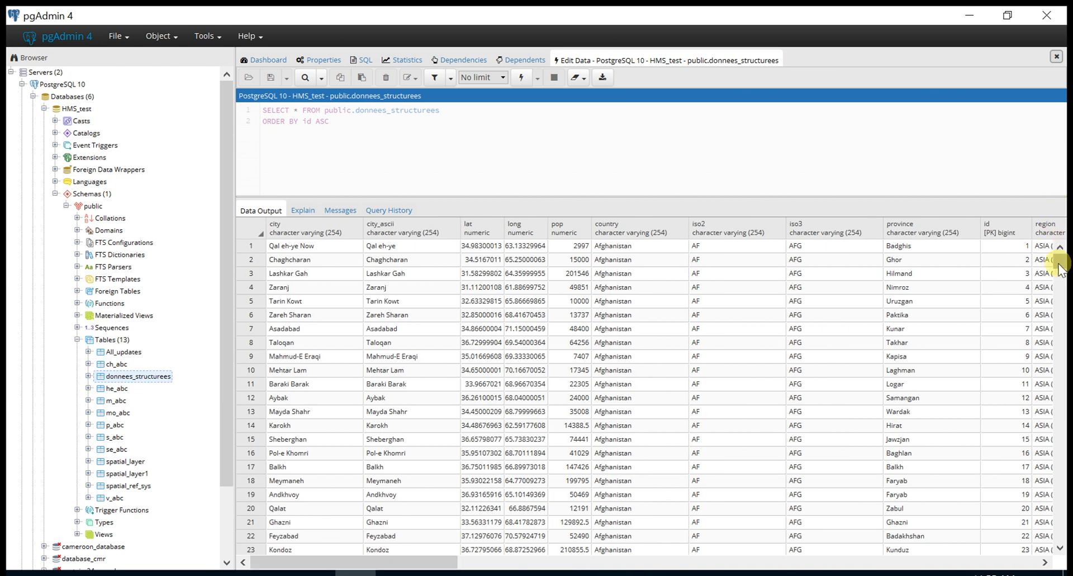
left_click_drag(1061, 257, 1039, 573)
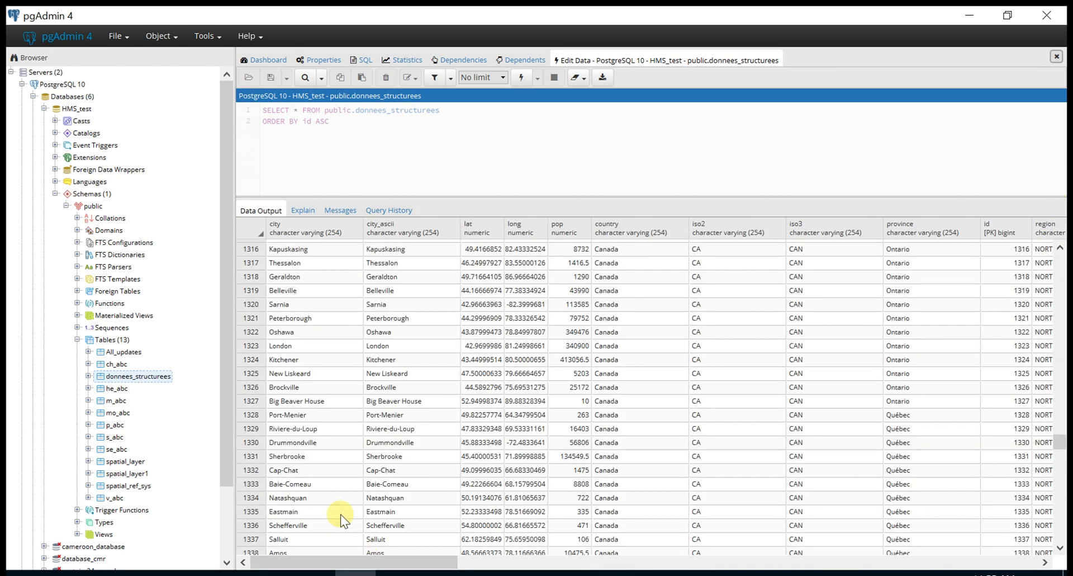
scroll(341, 515, "down", 18)
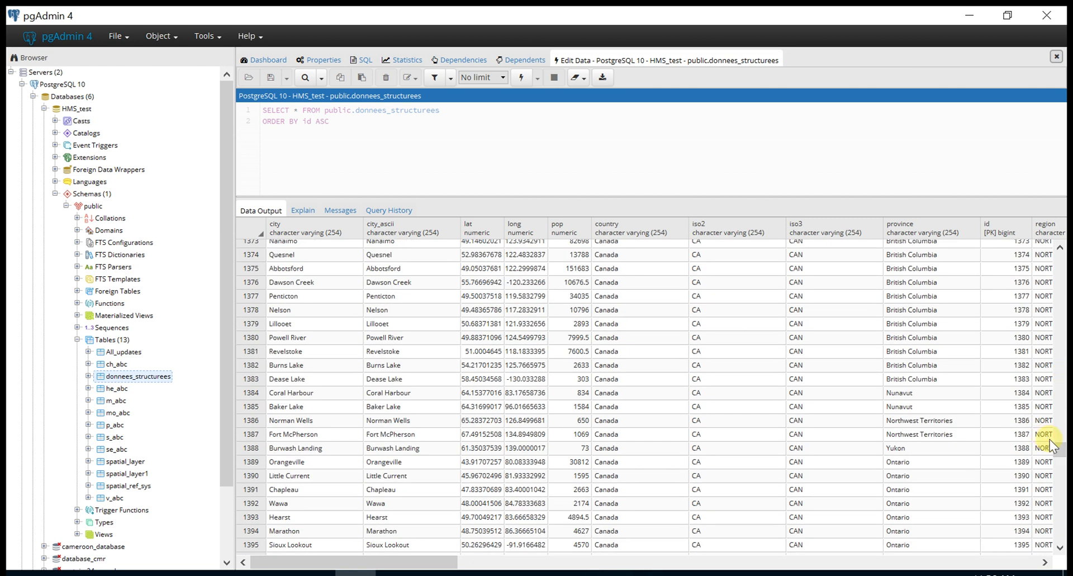
left_click_drag(1059, 444, 1040, 565)
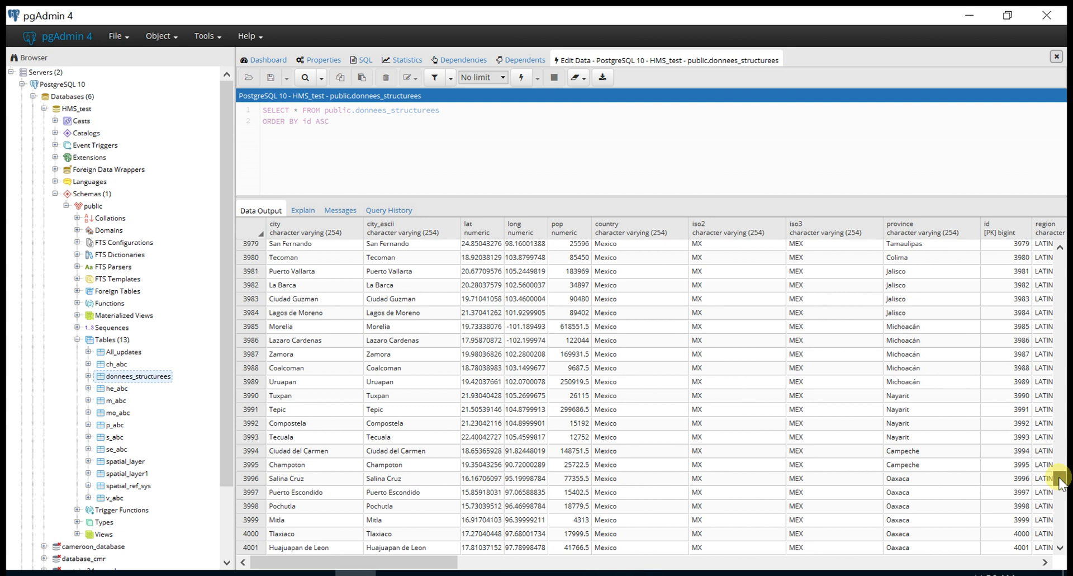
left_click_drag(1065, 479, 1041, 254)
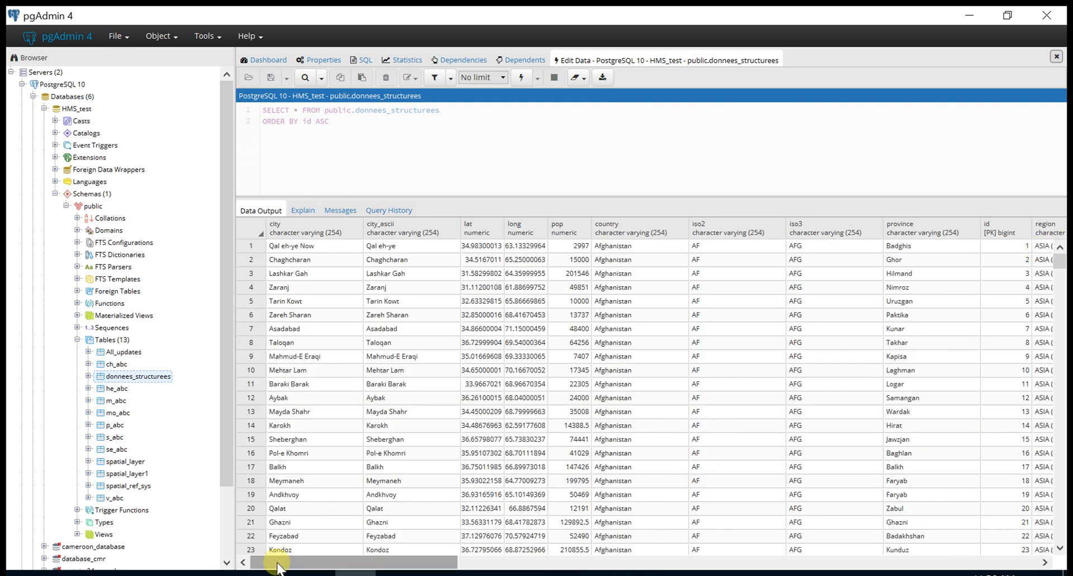
left_click_drag(261, 558, 1045, 445)
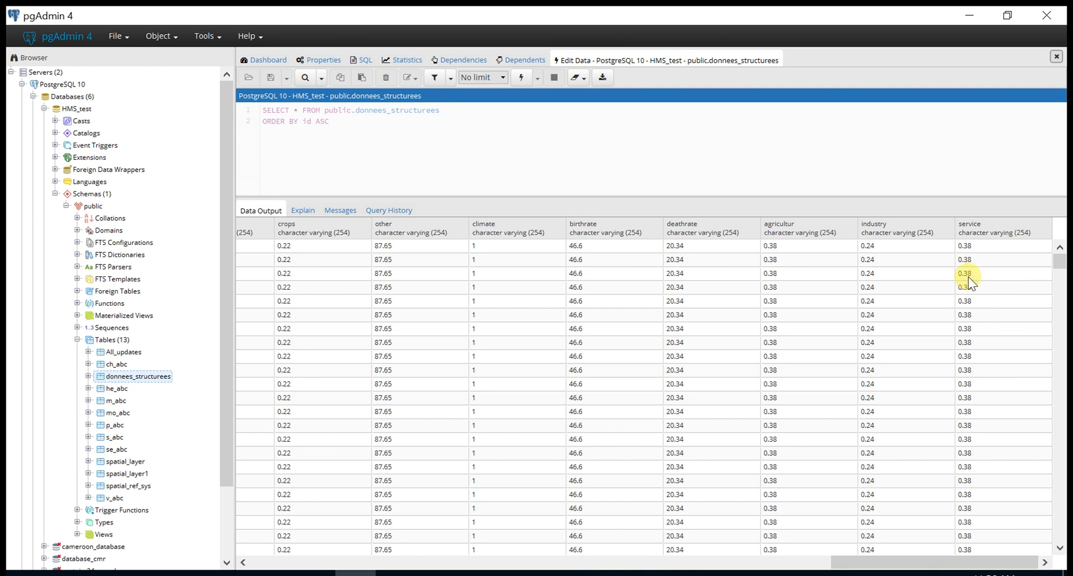
- Expand the donnees_structurees table and list the columns of the v_abc table in the object tree
left_click(88, 376)
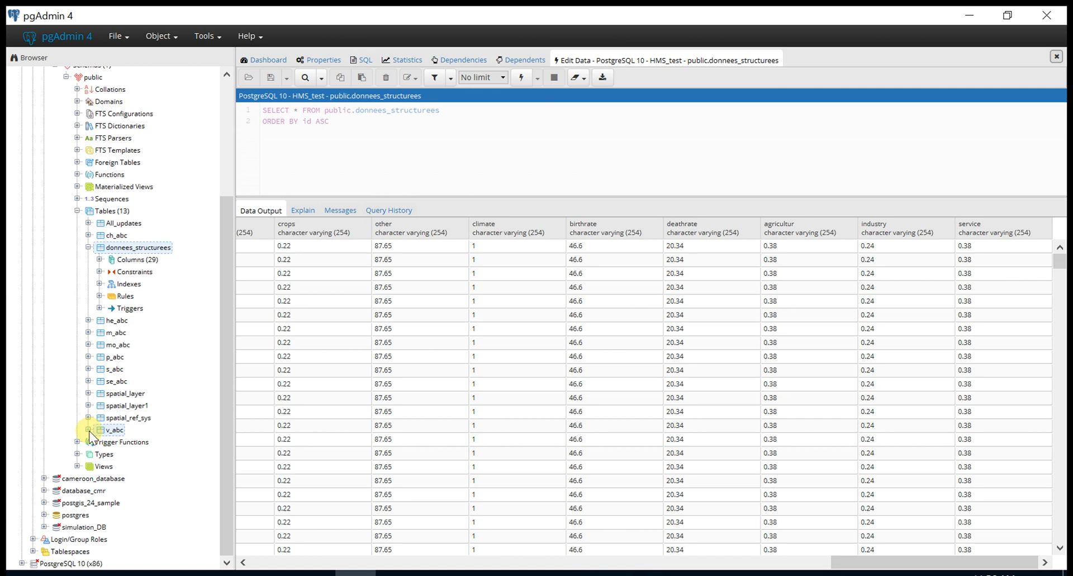
left_click(88, 430)
left_click(99, 441)
scroll(103, 447, "down", 3)
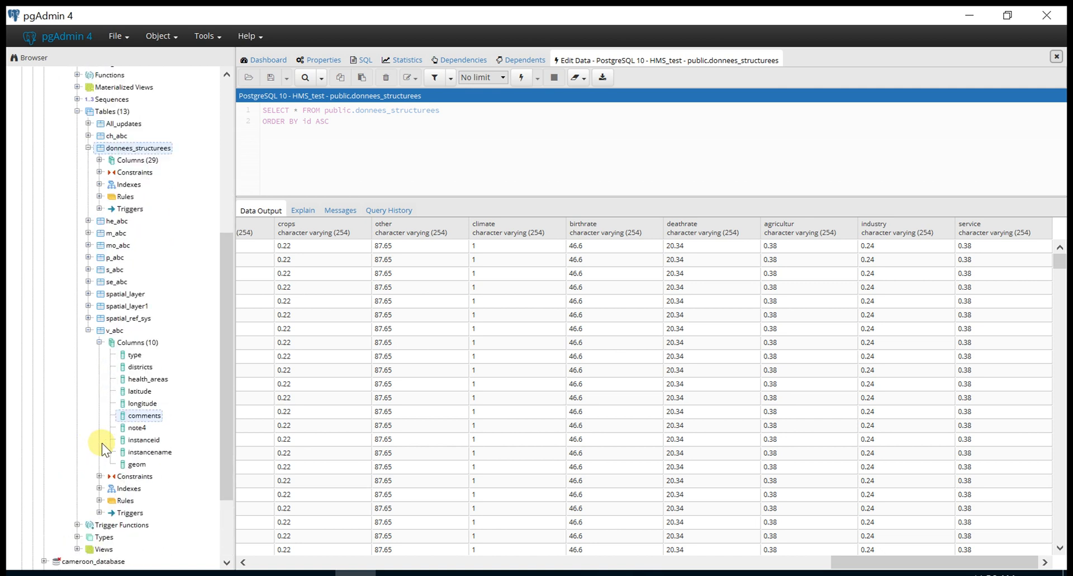
- List all columns of the donnees_structurees table in the object tree and look through them
left_click(134, 466)
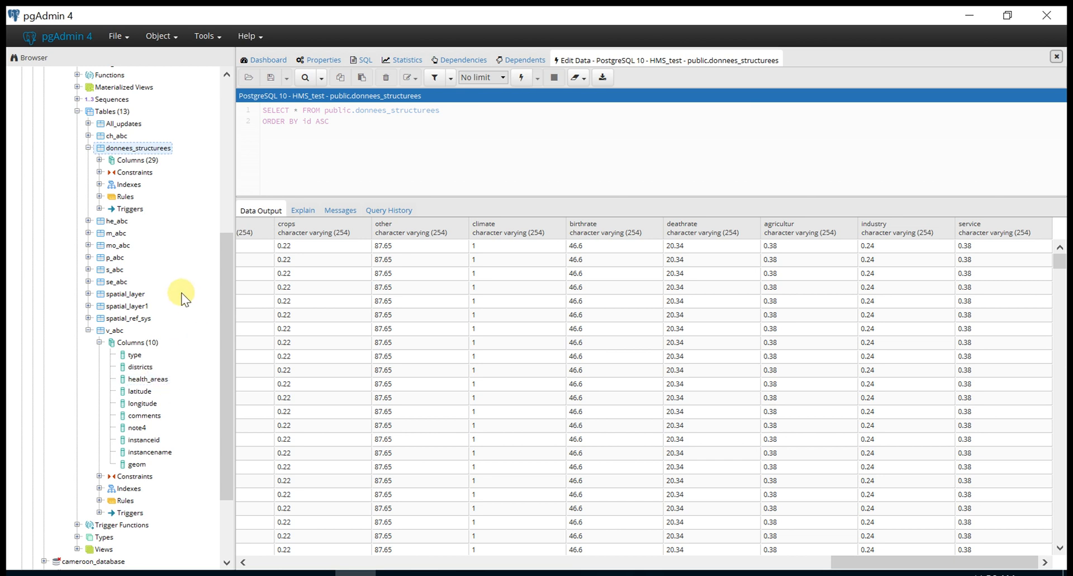
scroll(182, 298, "up", 1)
scroll(182, 298, "up", 1)
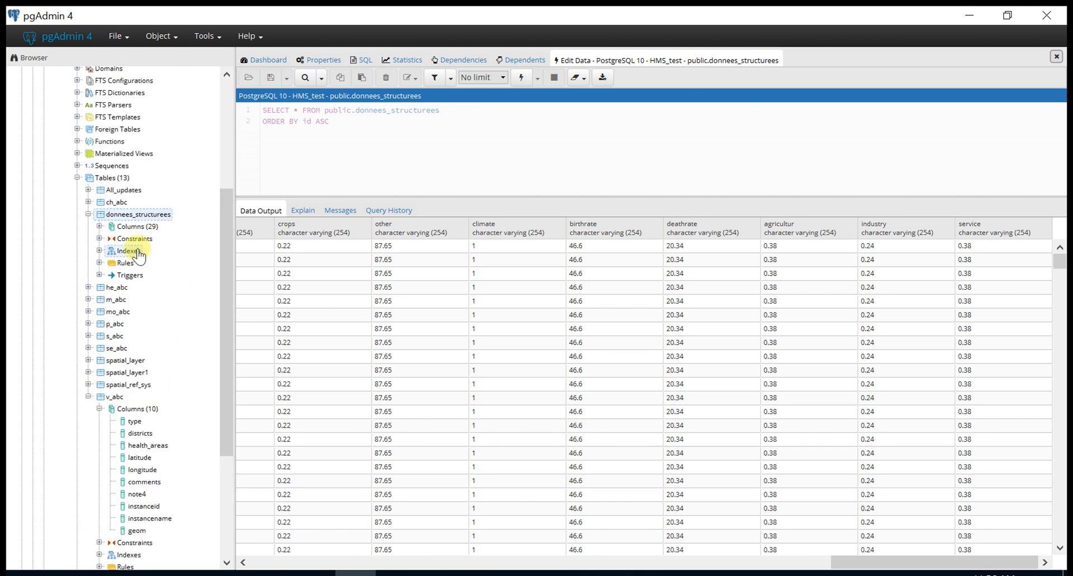
left_click(99, 226)
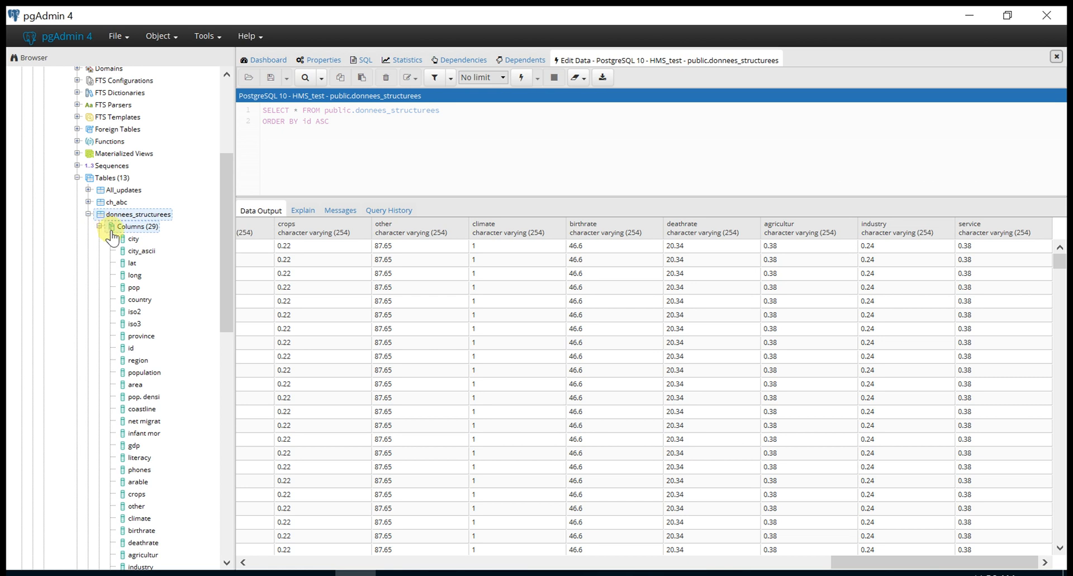
scroll(121, 260, "down", 3)
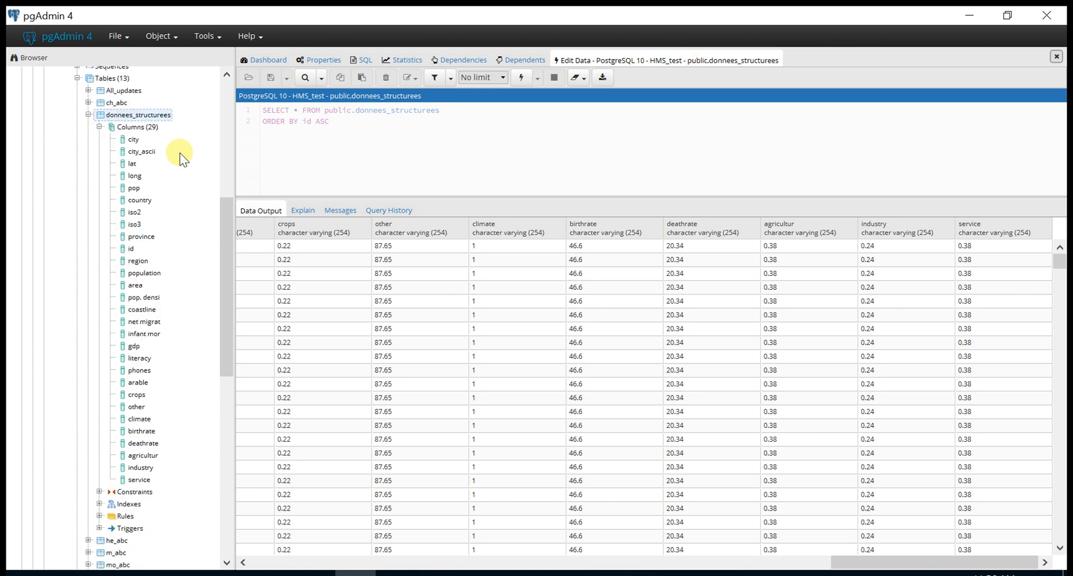
- In a new query on HMS_test, run "Alter table donnees_structurees add column geom Geometry(Point,4326)"
left_click(149, 116)
right_click(149, 116)
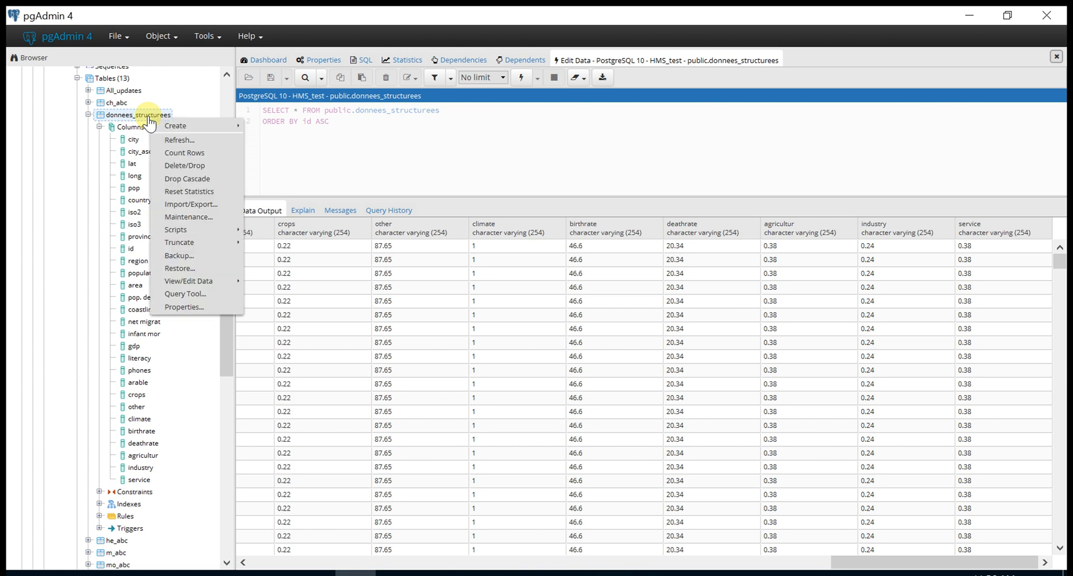
left_click(206, 293)
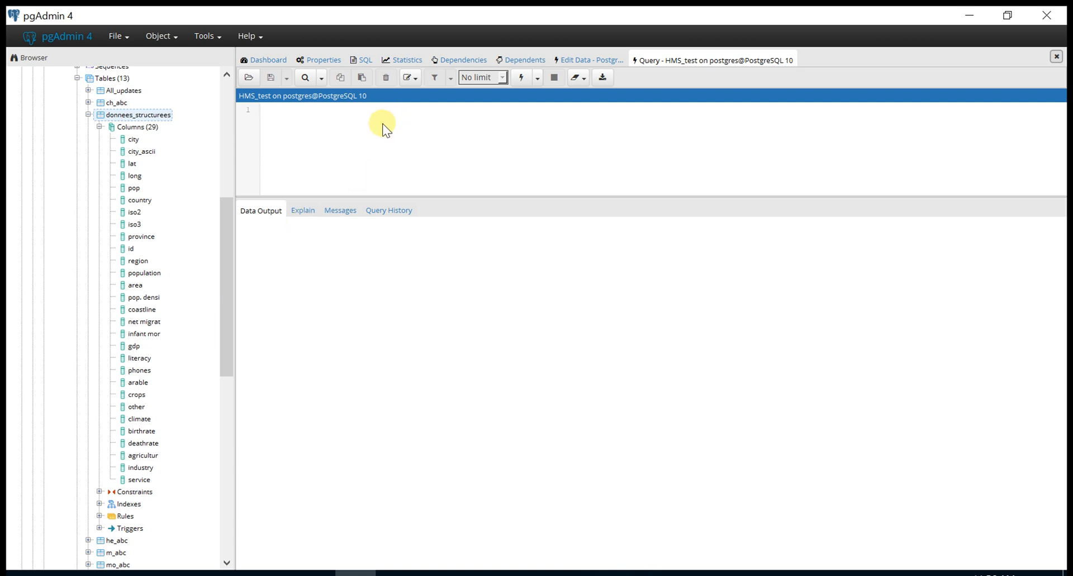
type("Alter")
type("tabl")
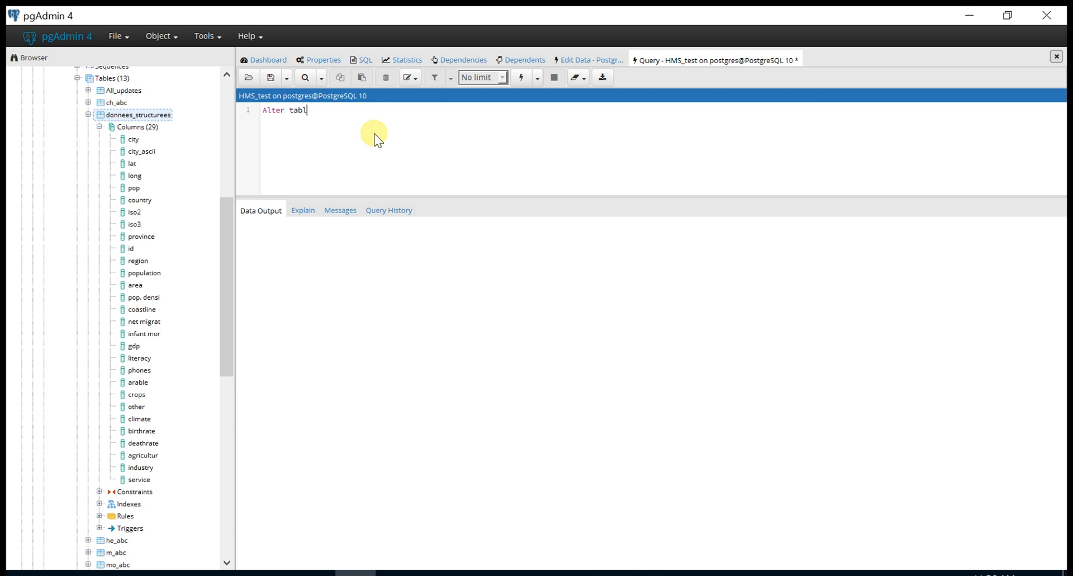
type("e donnees_structurees")
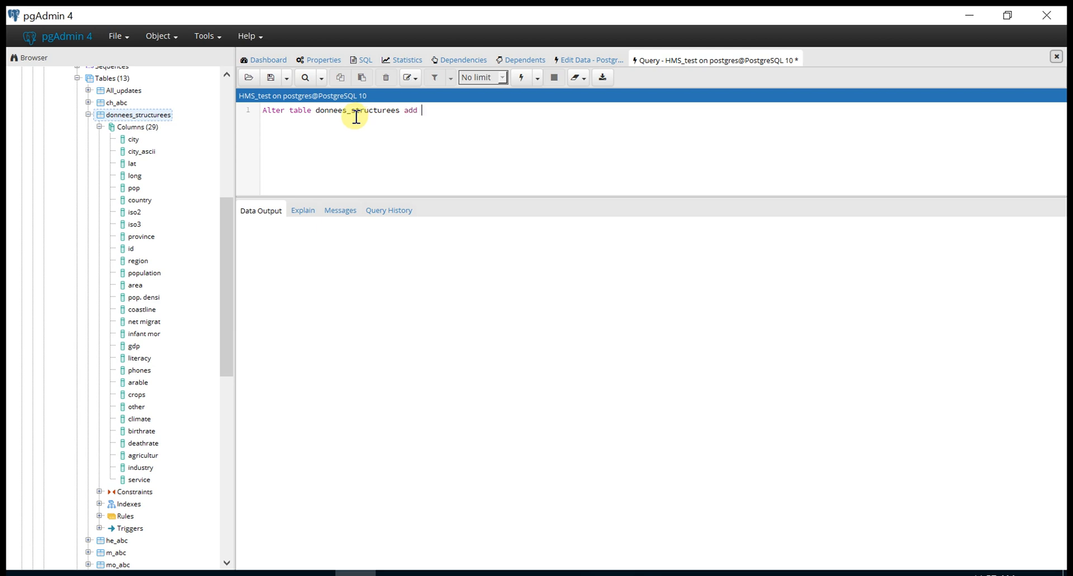
type("add column geom Geo")
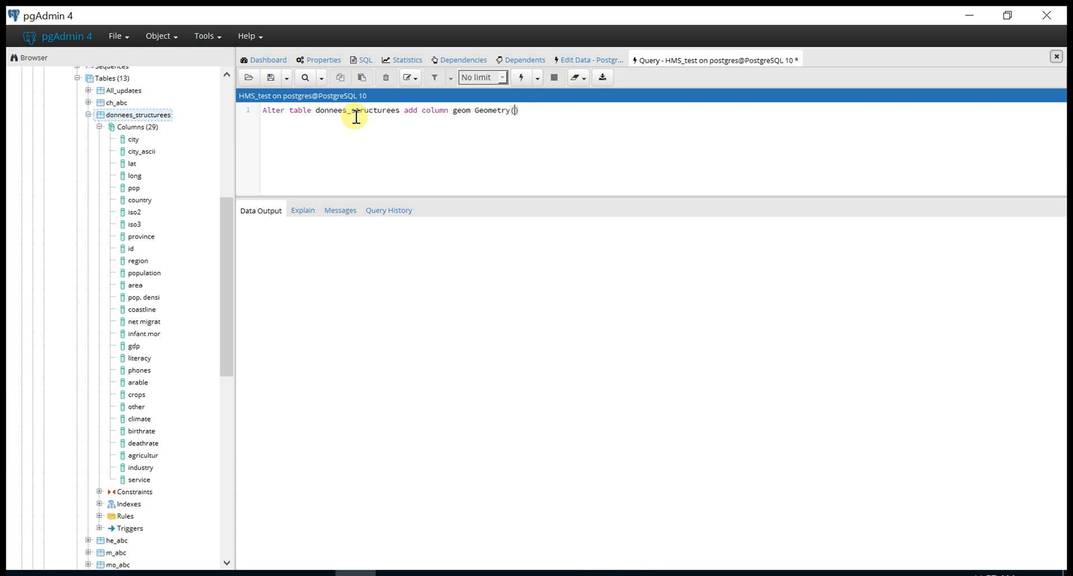
type("metry(Point")
type(",4326")
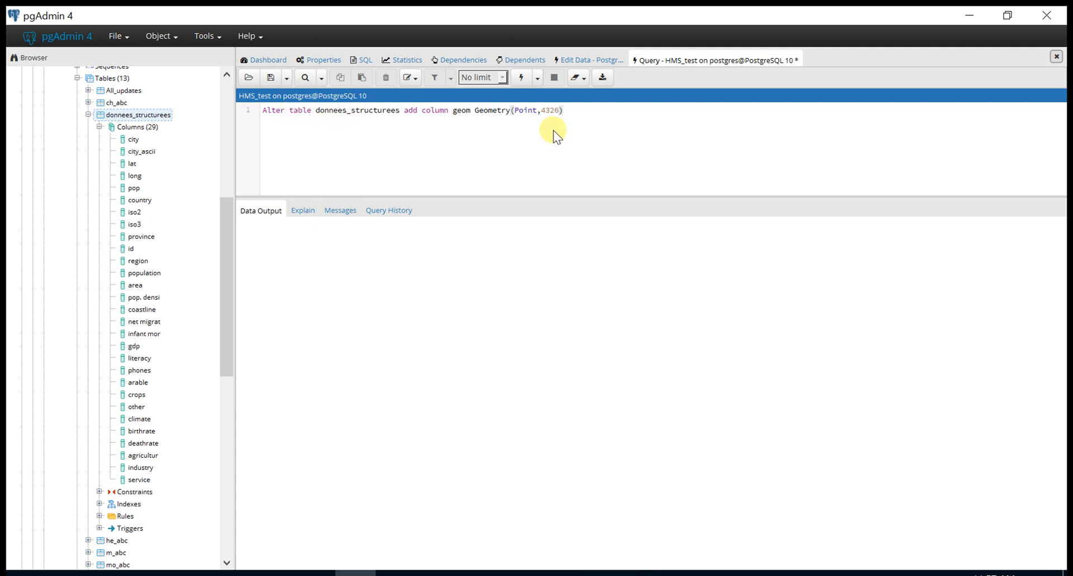
left_click(520, 77)
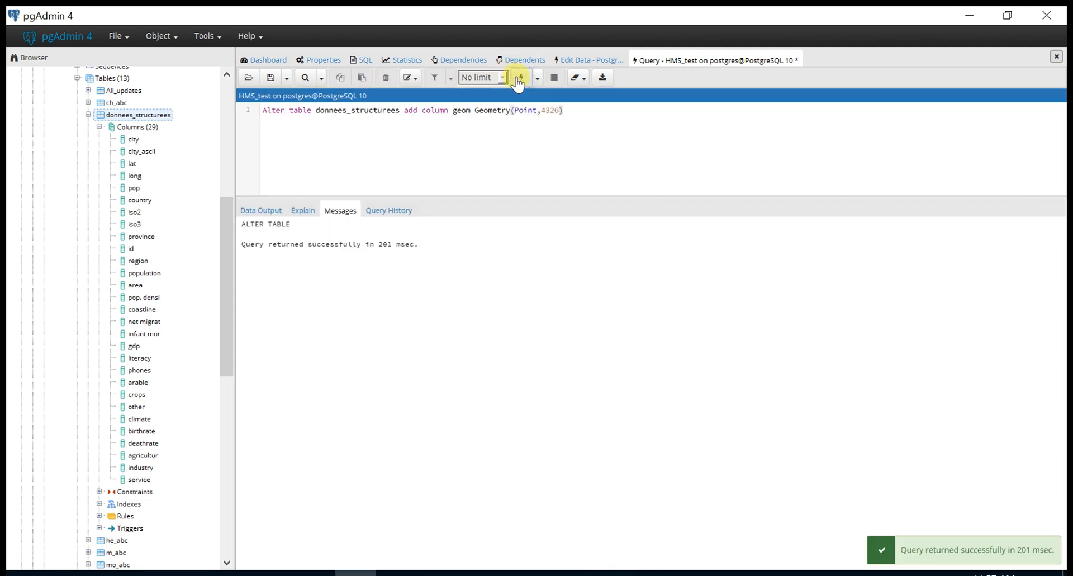
- Refresh the donnees_structurees column list, then rerun the table's data query and examine the geom, lat and long columns
right_click(135, 134)
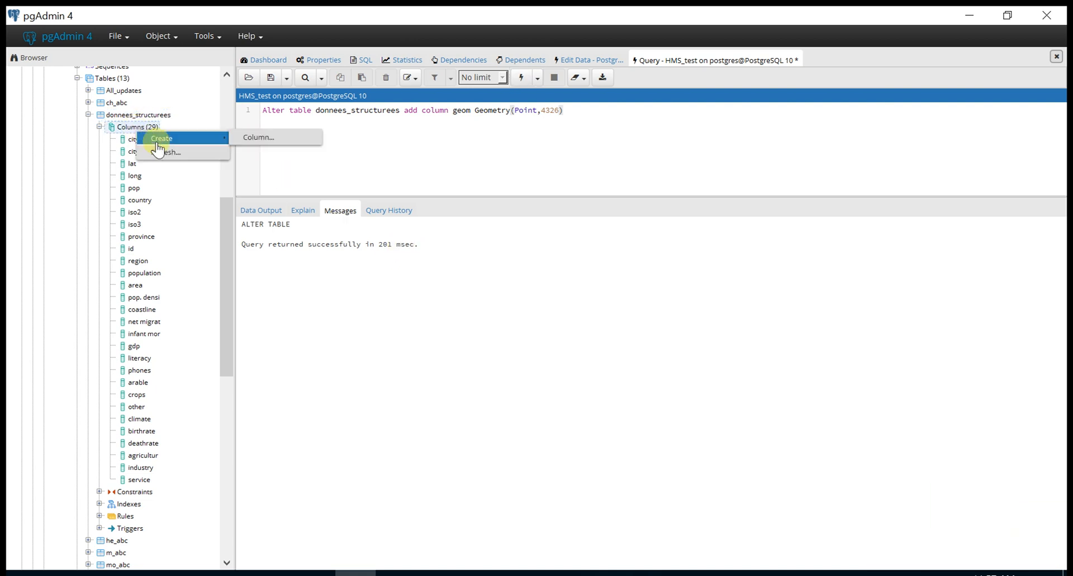
left_click(169, 150)
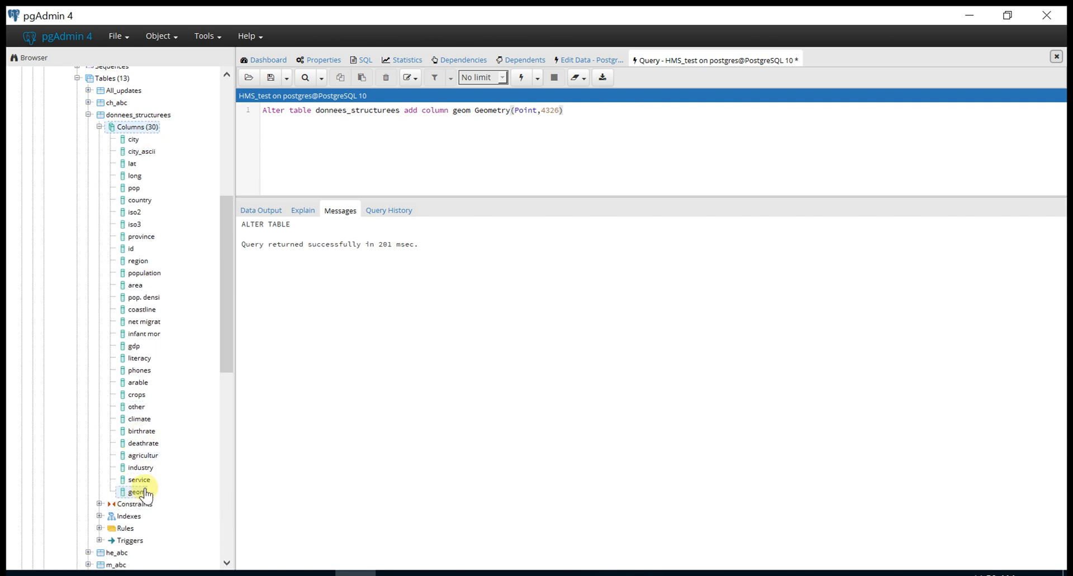
left_click(598, 59)
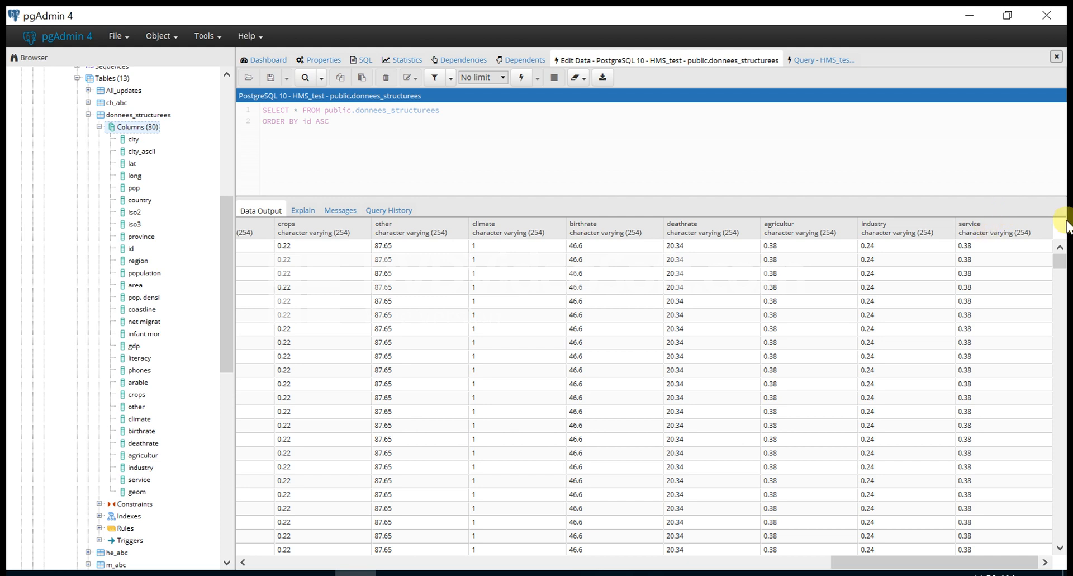
left_click(525, 79)
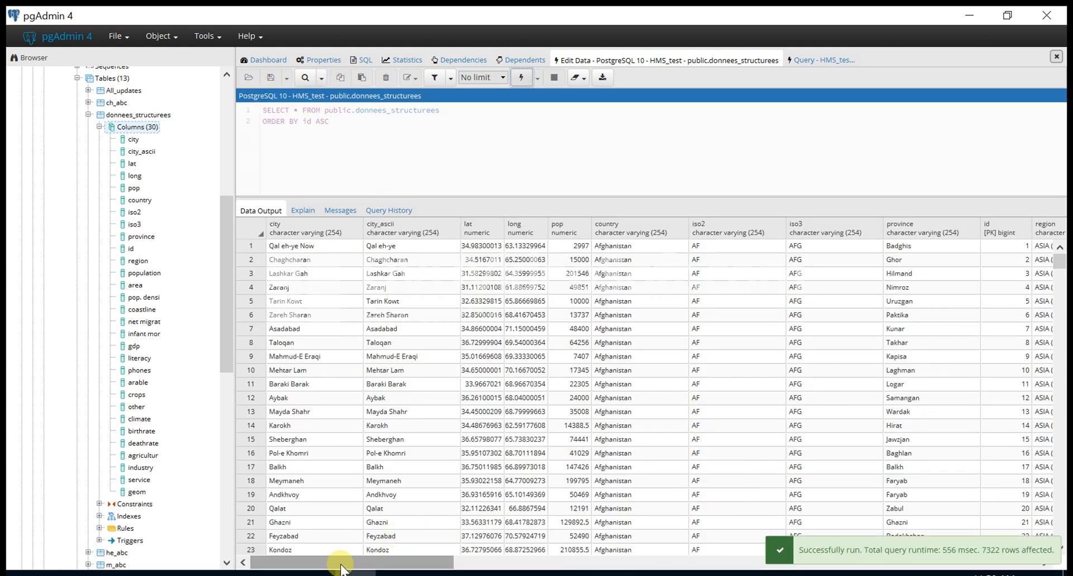
left_click_drag(335, 563, 1038, 542)
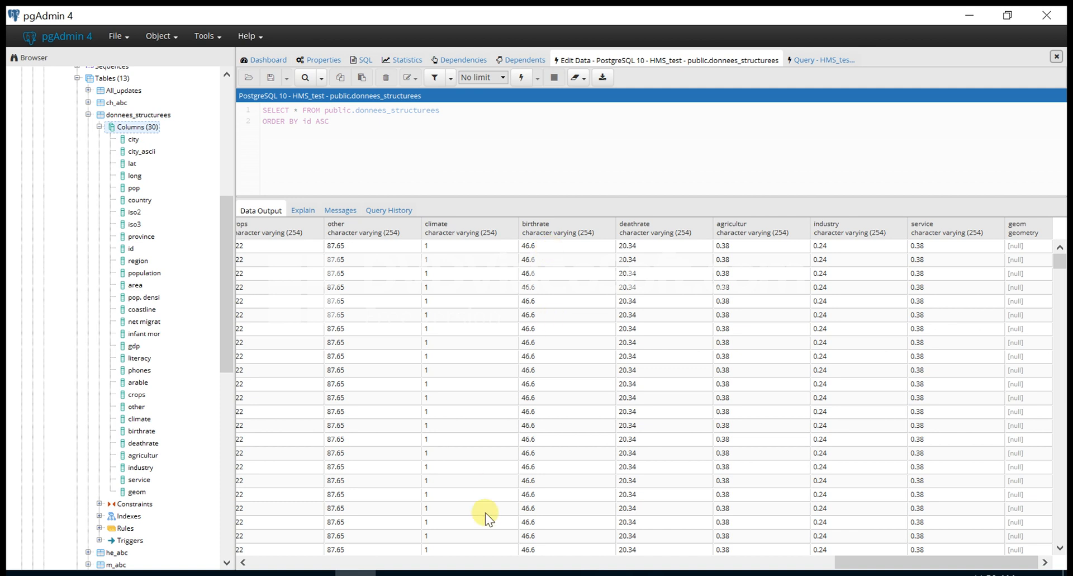
left_click_drag(855, 559, 485, 573)
left_click_drag(577, 562, 268, 562)
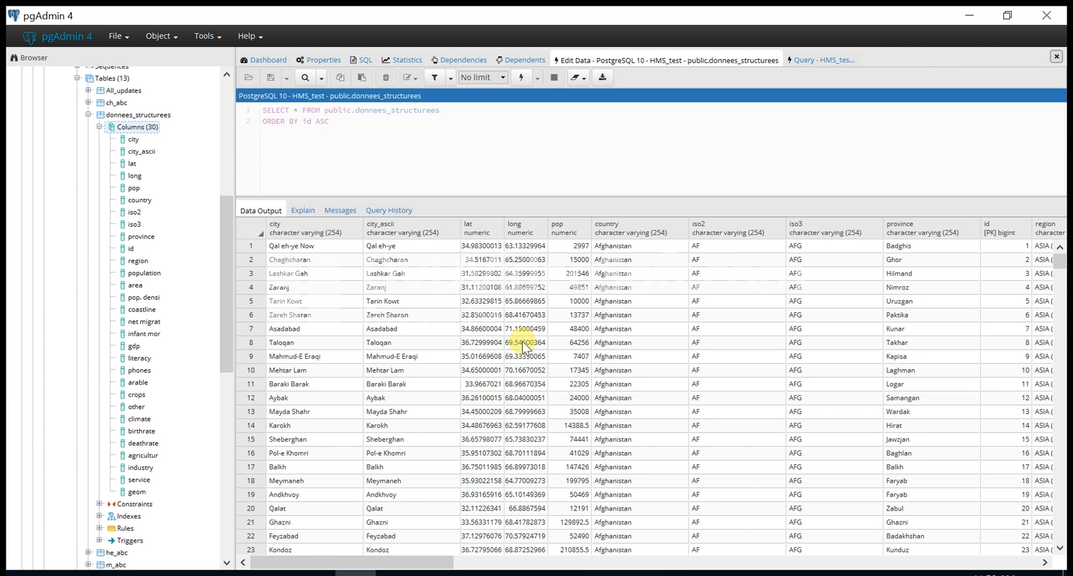
- Replace the ALTER statement with "update donnees_structurees set geom = ST_SetSRID(ST_MakePoint(long,lat),4326)" and execute it
left_click(825, 61)
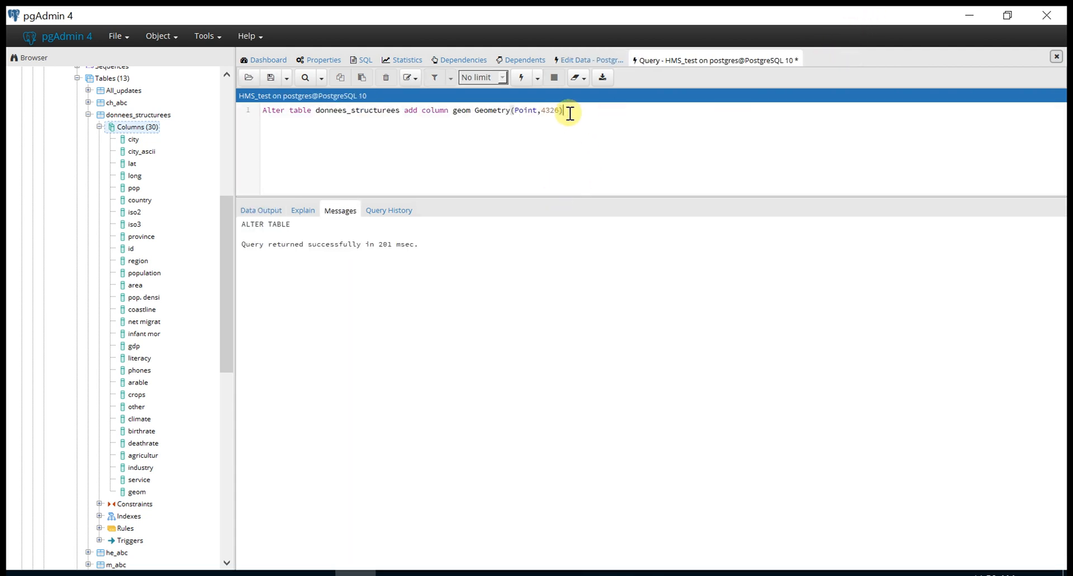
left_click_drag(570, 113, 257, 105)
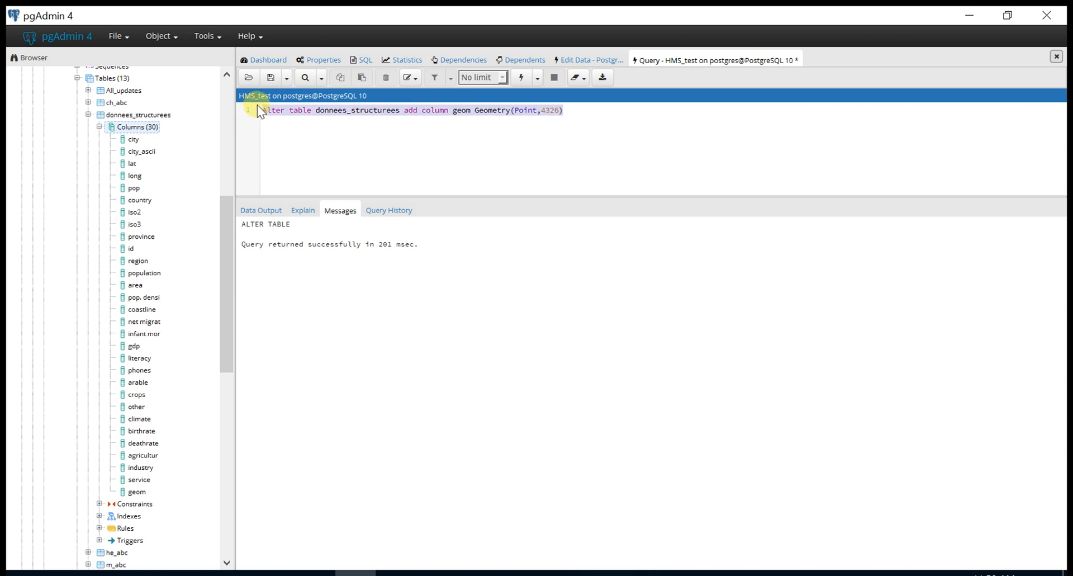
type("upd")
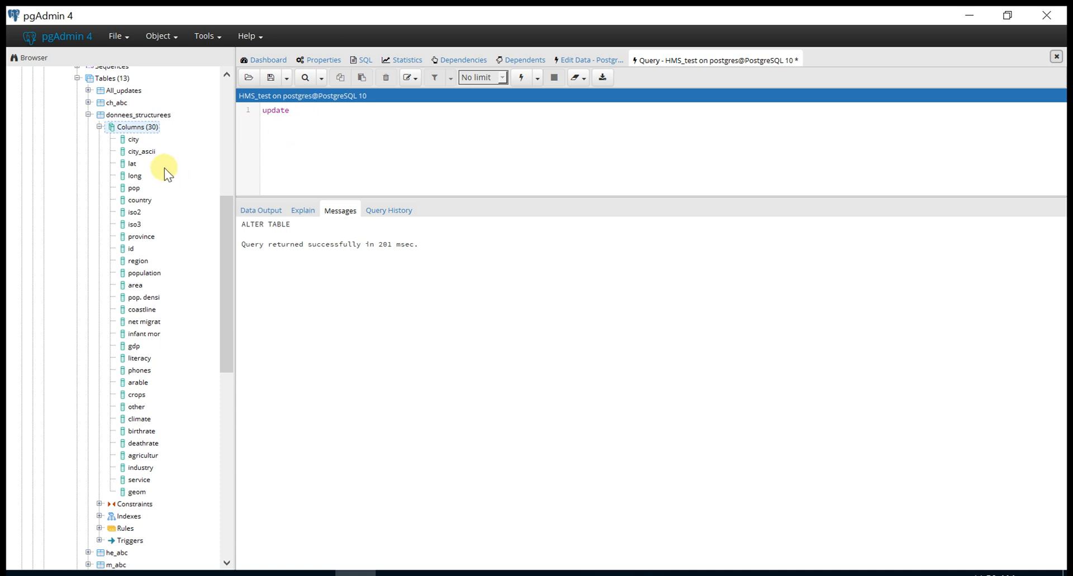
type("ate donnees_structurees set")
type("geom ")
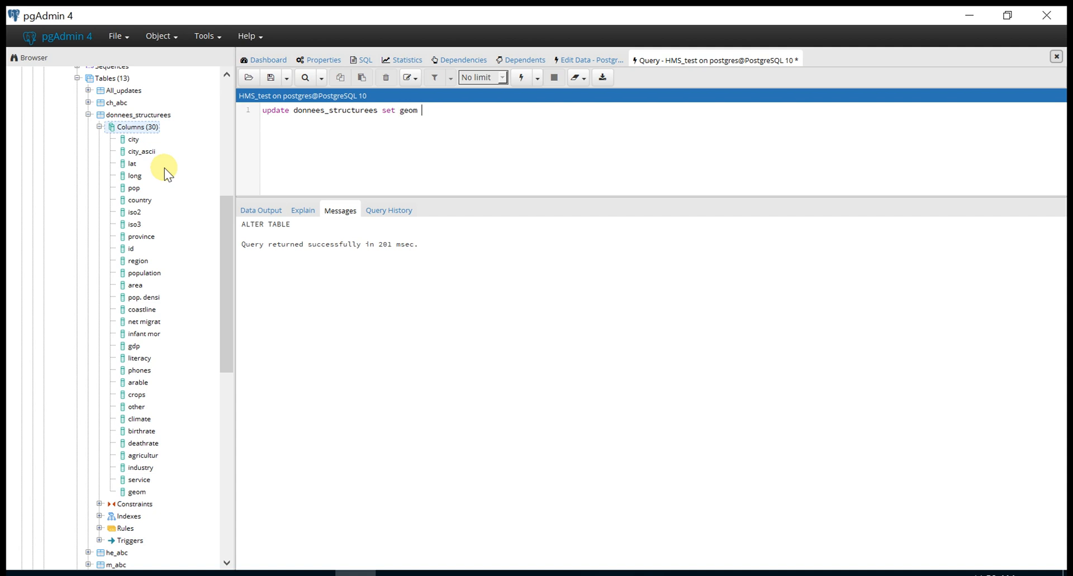
type("= ST_SetSRID(")
type("ST_MakePoin")
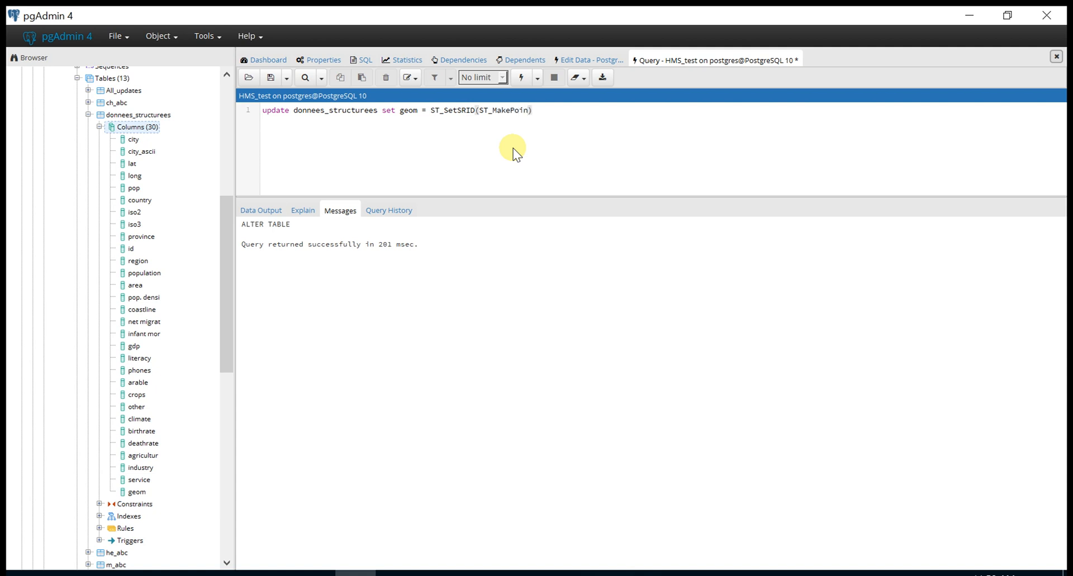
type("t(long,lat),")
type("4326")
left_click(651, 109)
left_click(521, 77)
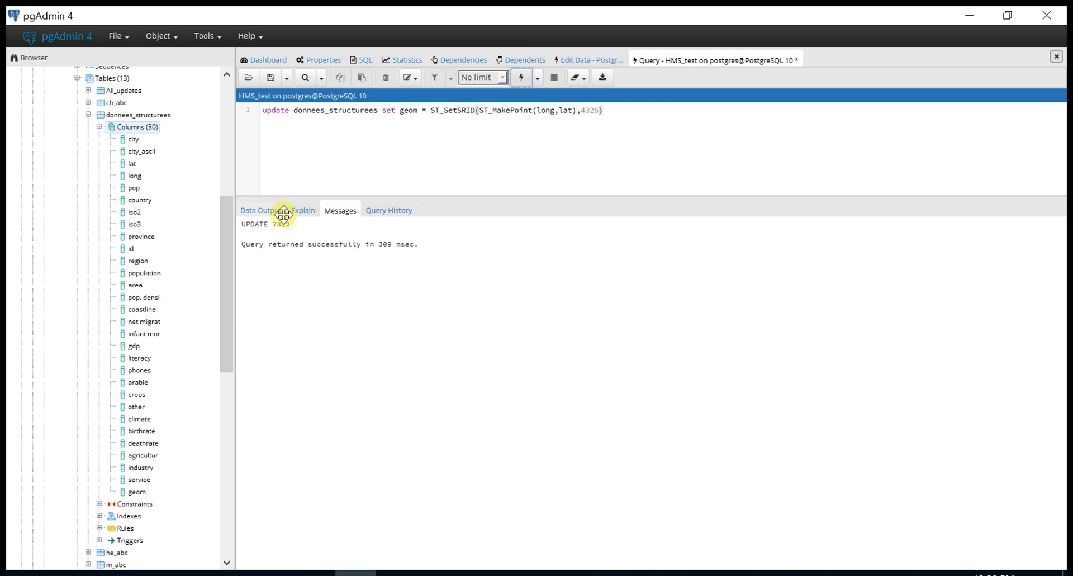
- Examine the installed extensions of HMS_test and the functions available in its public schema
scroll(154, 251, "up", 5)
scroll(155, 250, "up", 2)
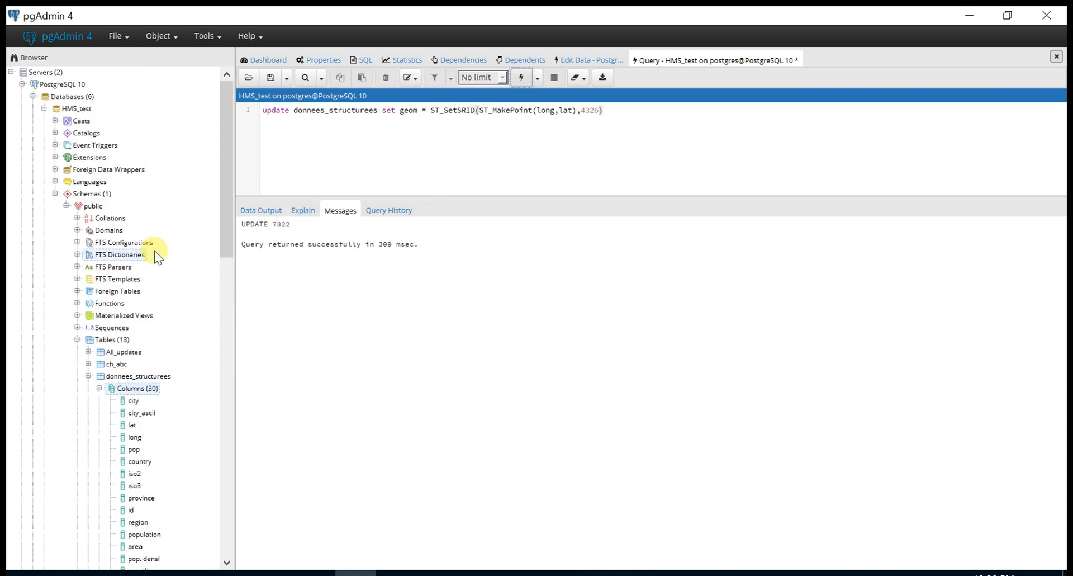
left_click(54, 157)
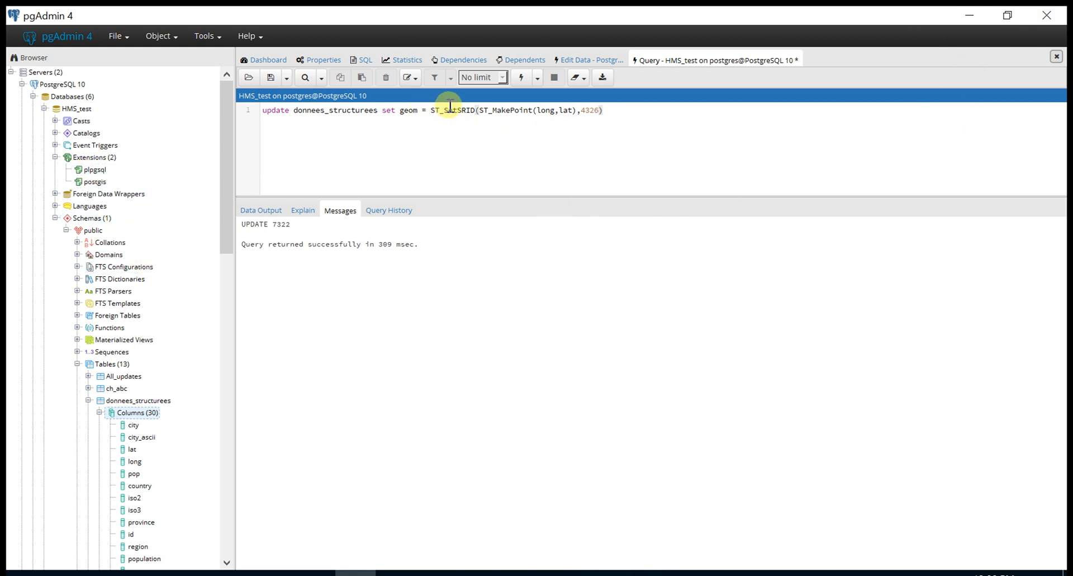
left_click(78, 327)
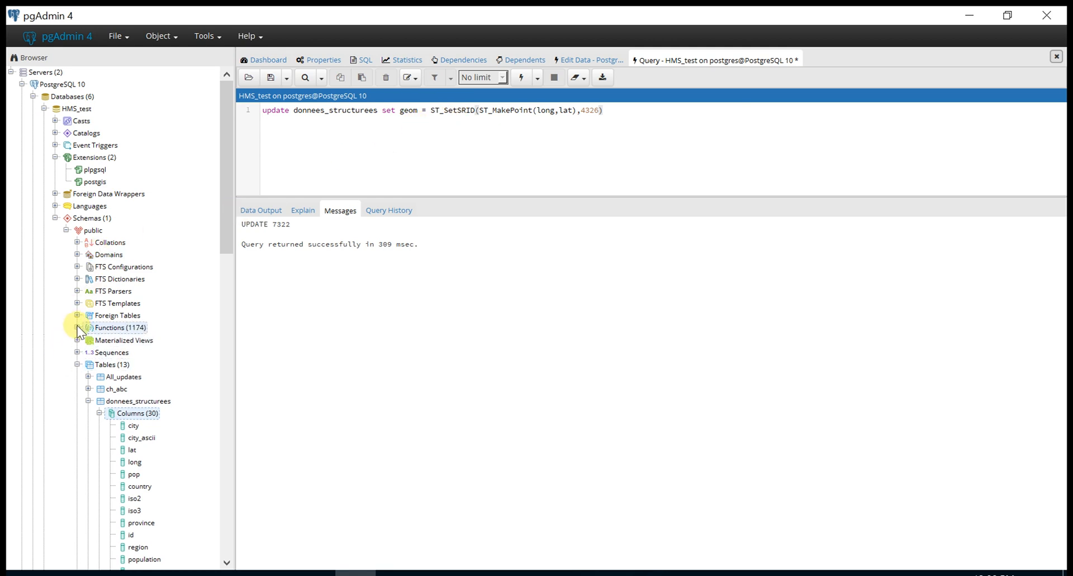
scroll(148, 326, "down", 4)
scroll(152, 327, "down", 10)
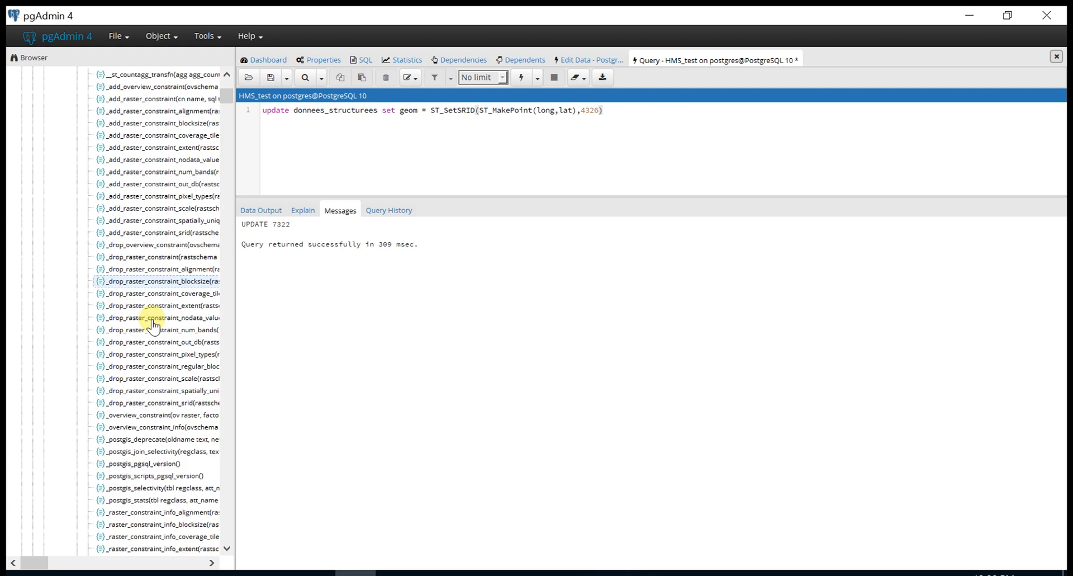
scroll(155, 320, "up", 14)
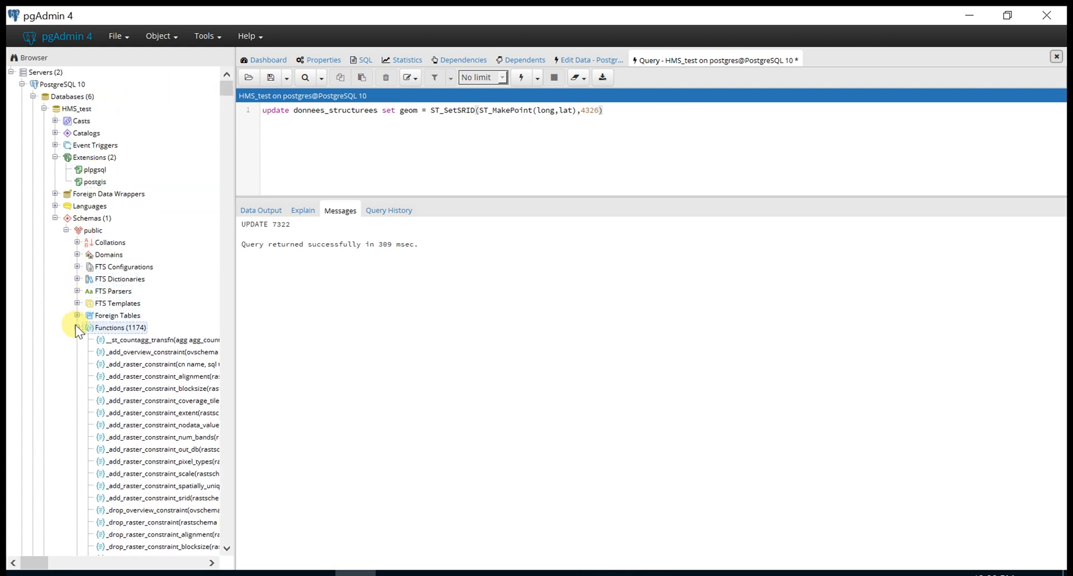
left_click(77, 327)
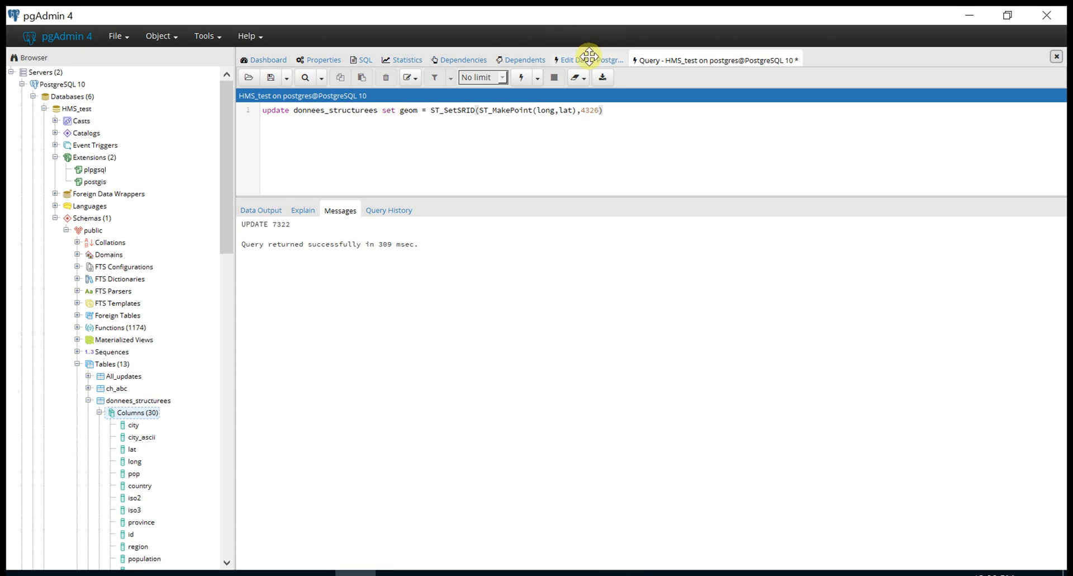
- Rerun the donnees_structurees data query and check the values in the geom column
left_click(589, 56)
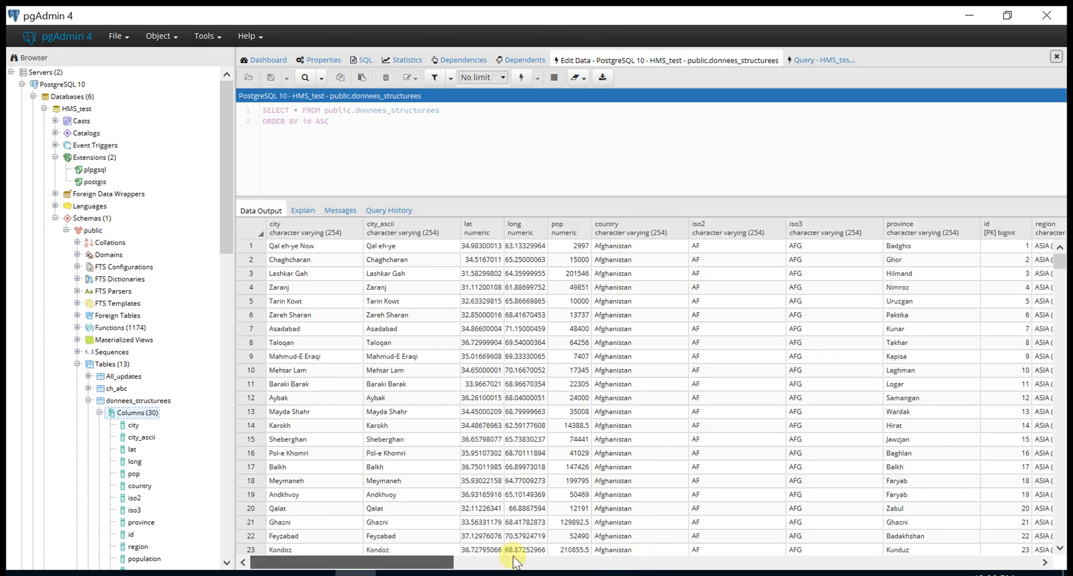
left_click_drag(513, 561, 1037, 546)
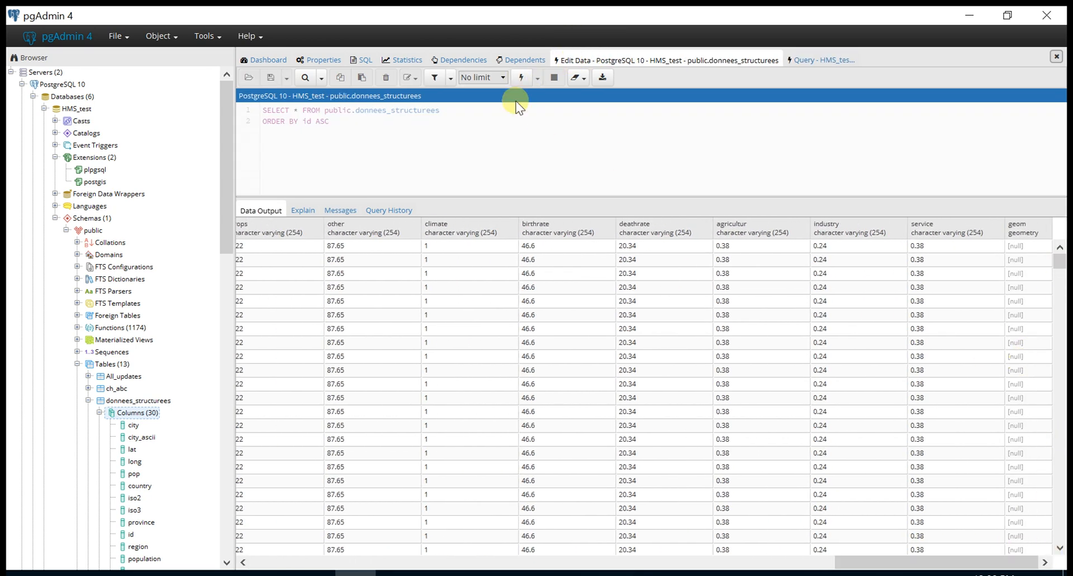
left_click(521, 77)
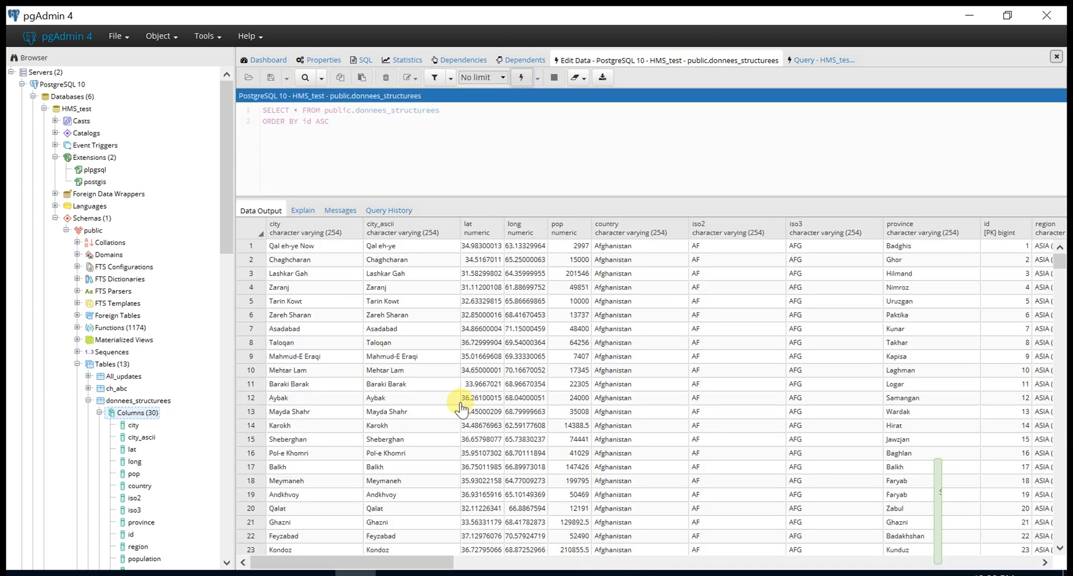
left_click_drag(460, 551, 1044, 538)
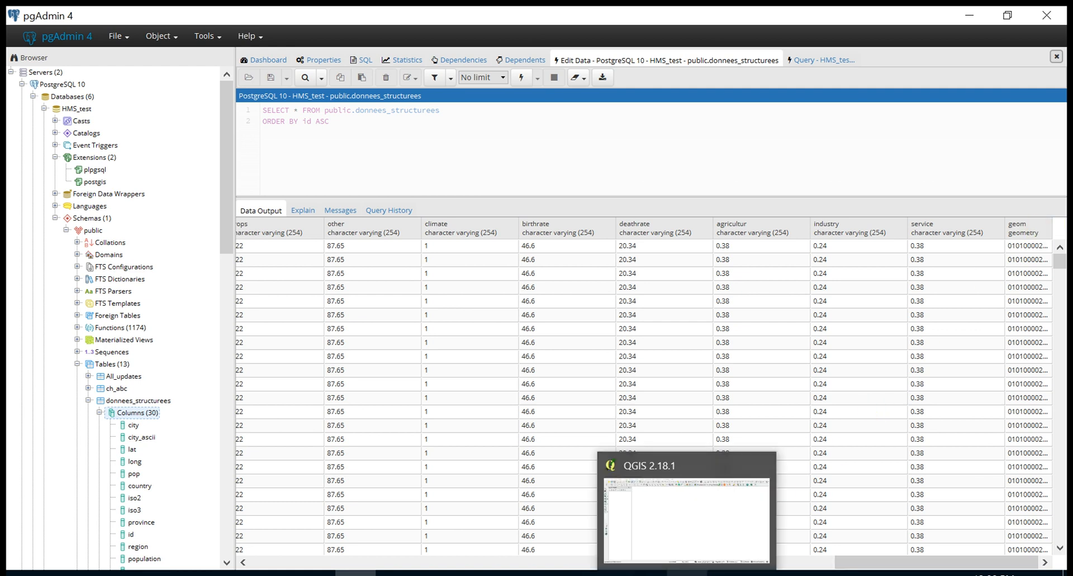
- Switch to QGIS and open the dialog for adding PostGIS layers
left_click(688, 572)
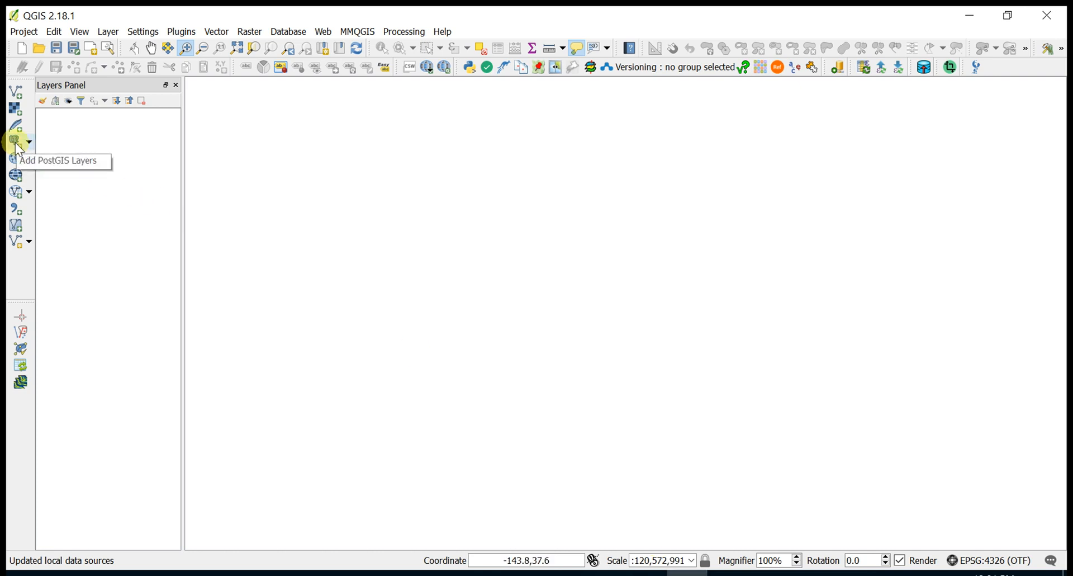
left_click(110, 31)
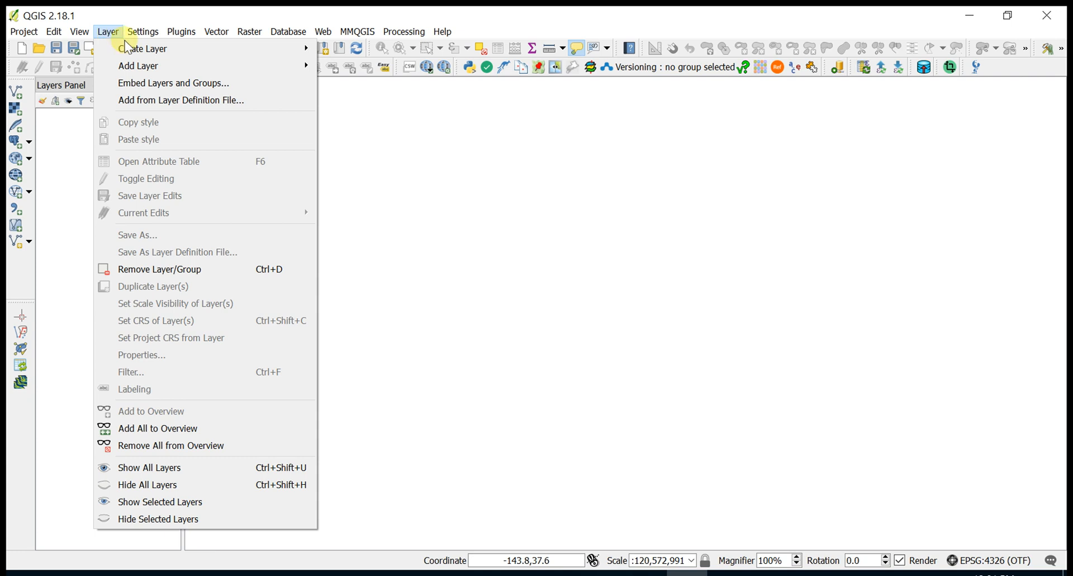
mouse_move(283, 66)
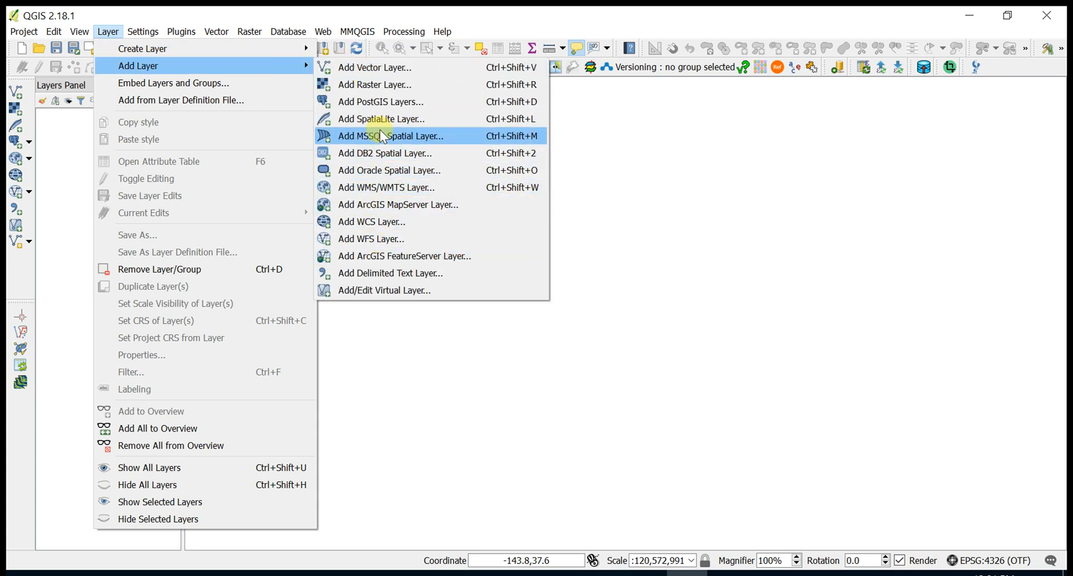
left_click(393, 101)
left_click_drag(296, 150, 333, 71)
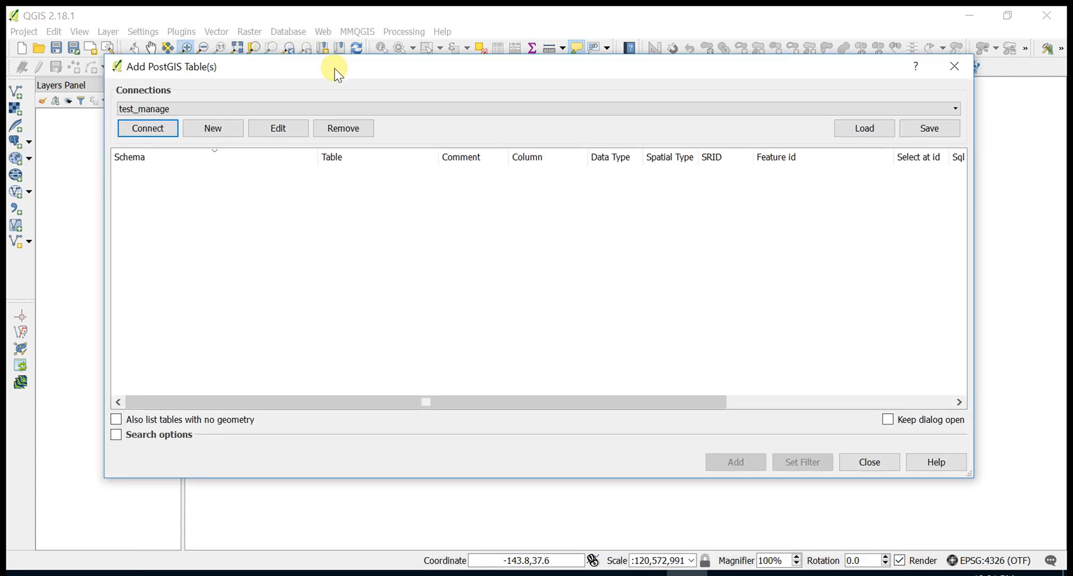
- Start a new PostGIS connection named Home Made School with host localhost and database HMS_test, checking the database name in pgAdmin
left_click(229, 133)
left_click(497, 146)
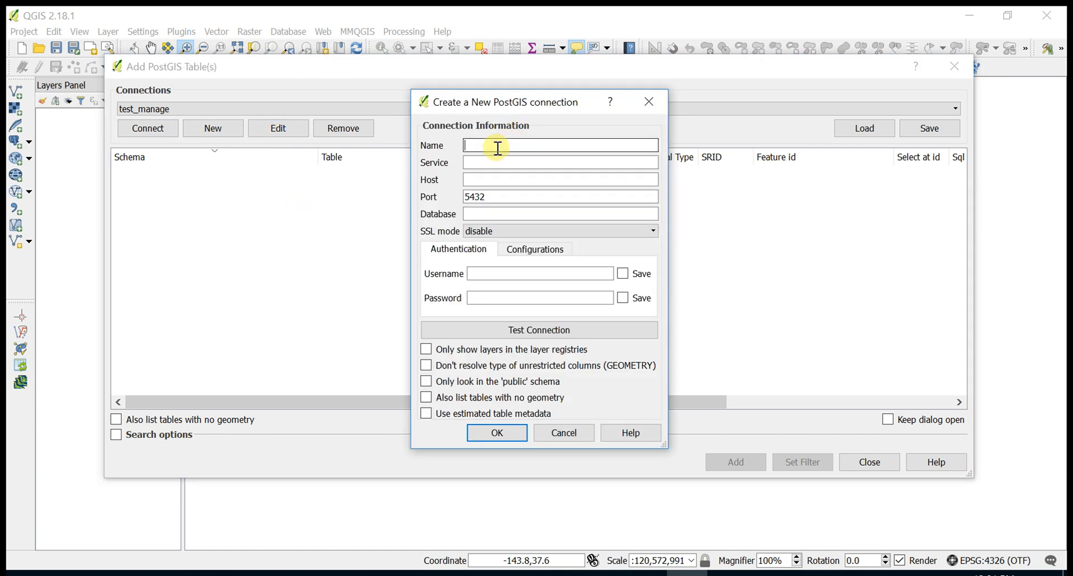
type("Home Made School")
left_click(484, 179)
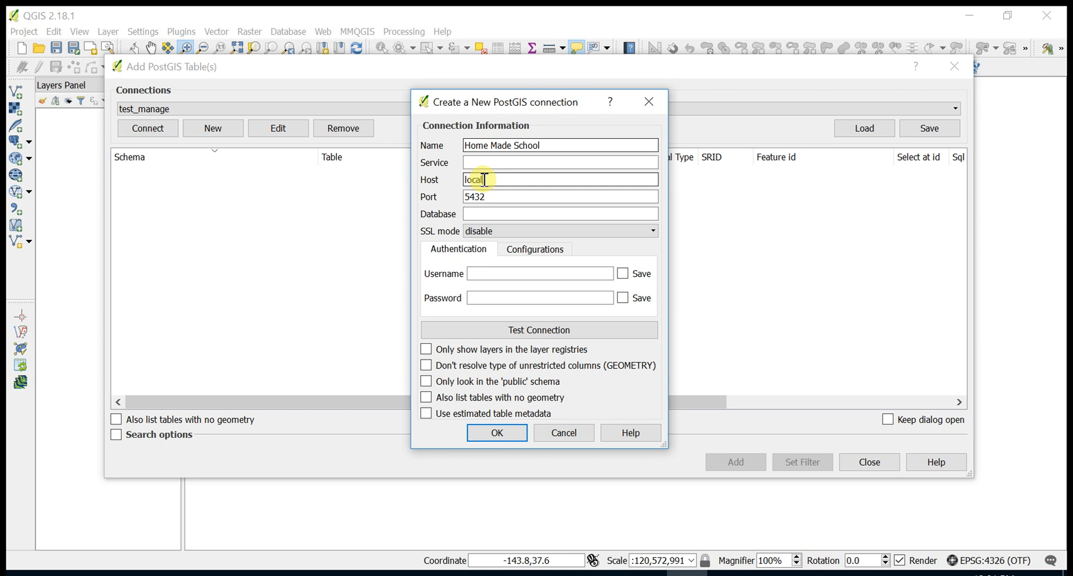
left_click(494, 213)
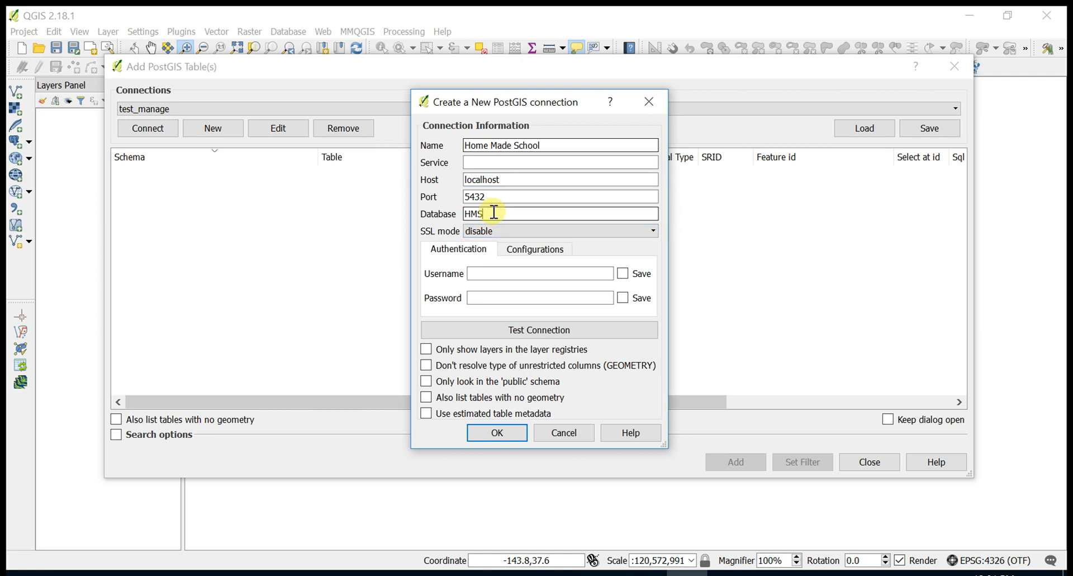
left_click(349, 570)
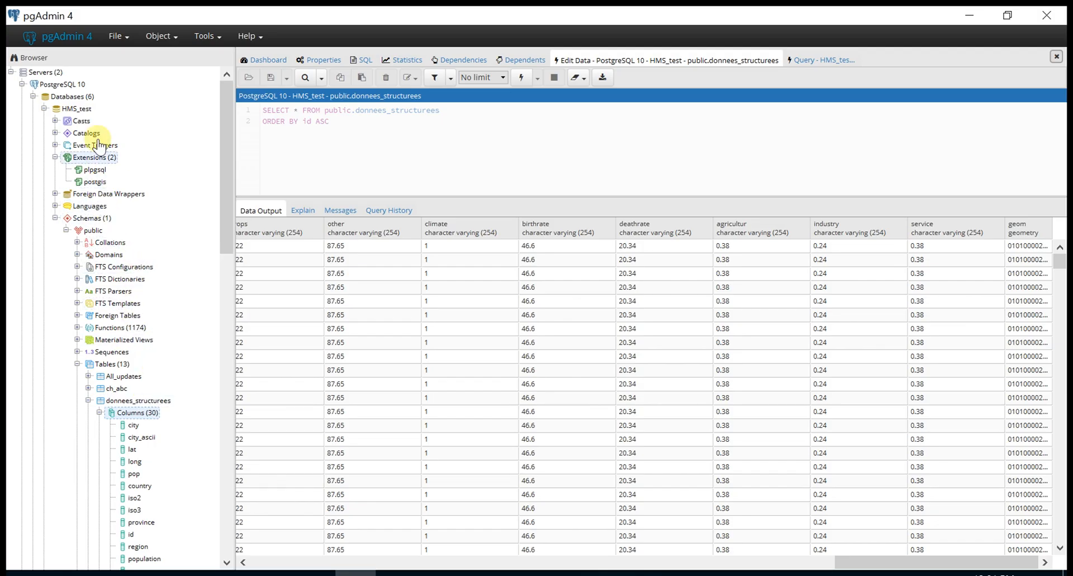
left_click(81, 109)
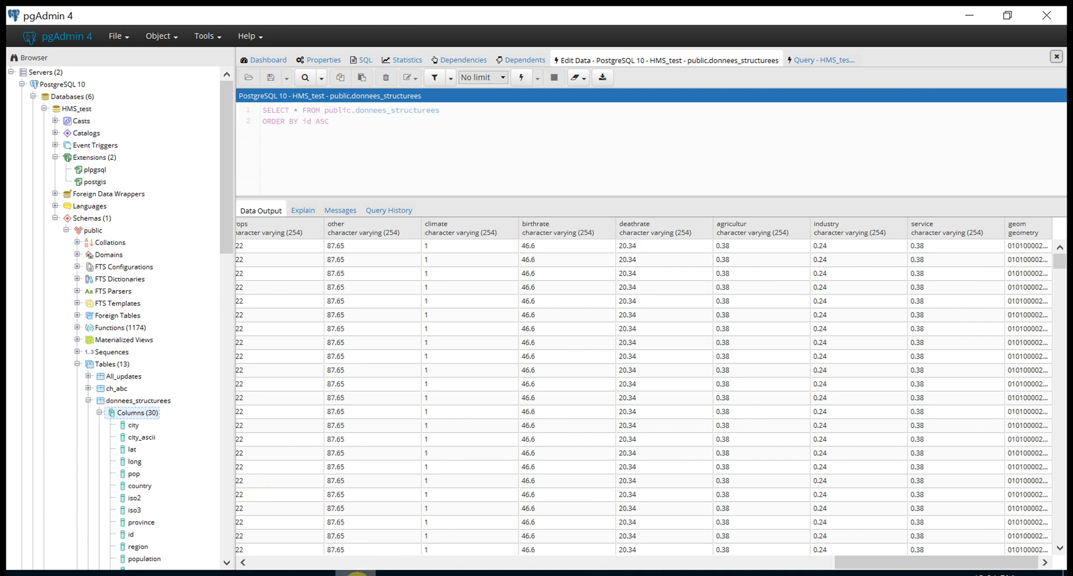
left_click(362, 570)
- Enter the username postgres and the account password, test the connection and save it
left_click(498, 275)
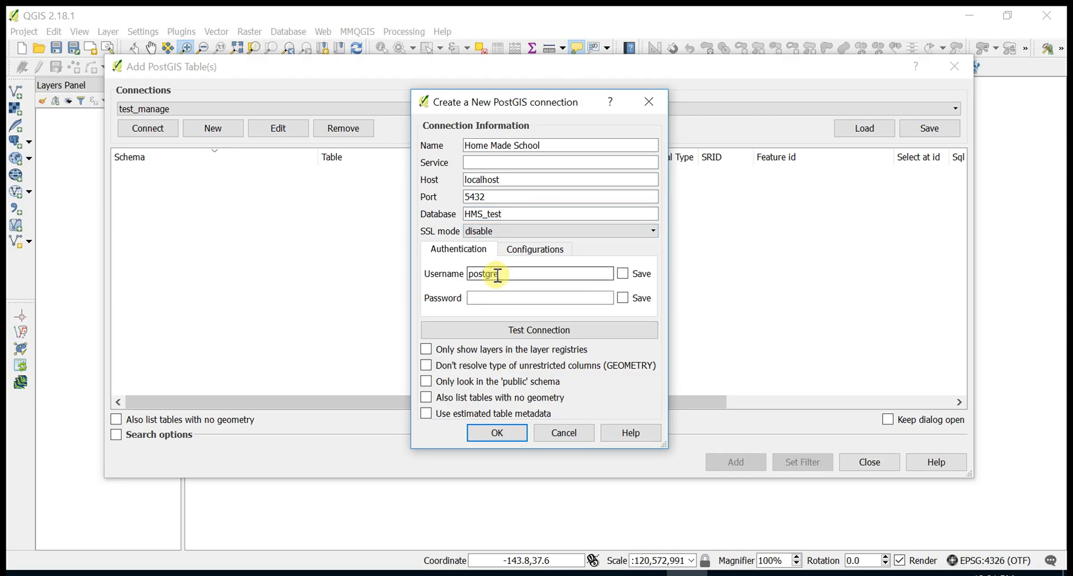
left_click(499, 298)
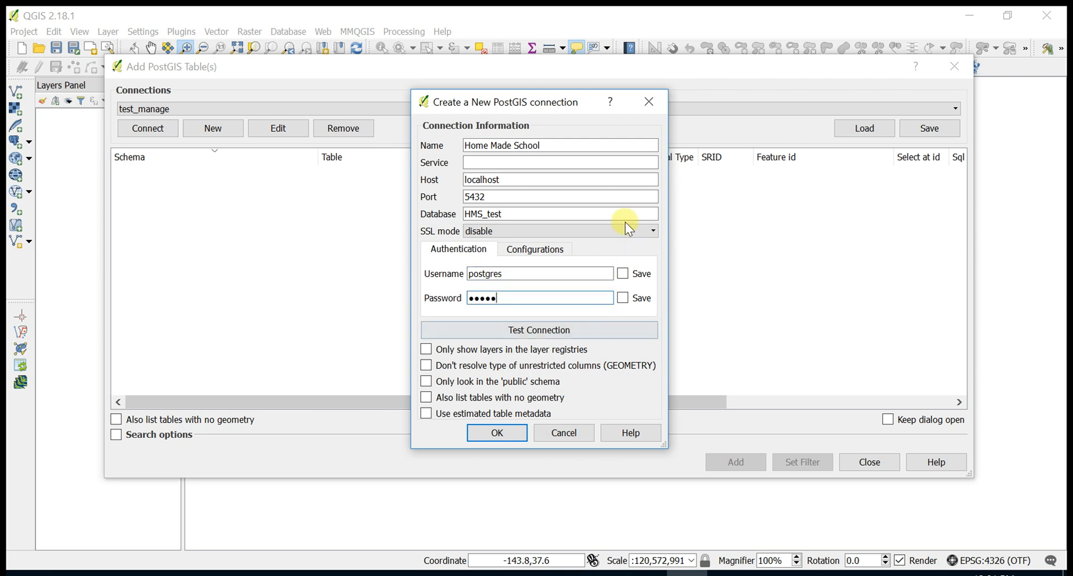
left_click(584, 334)
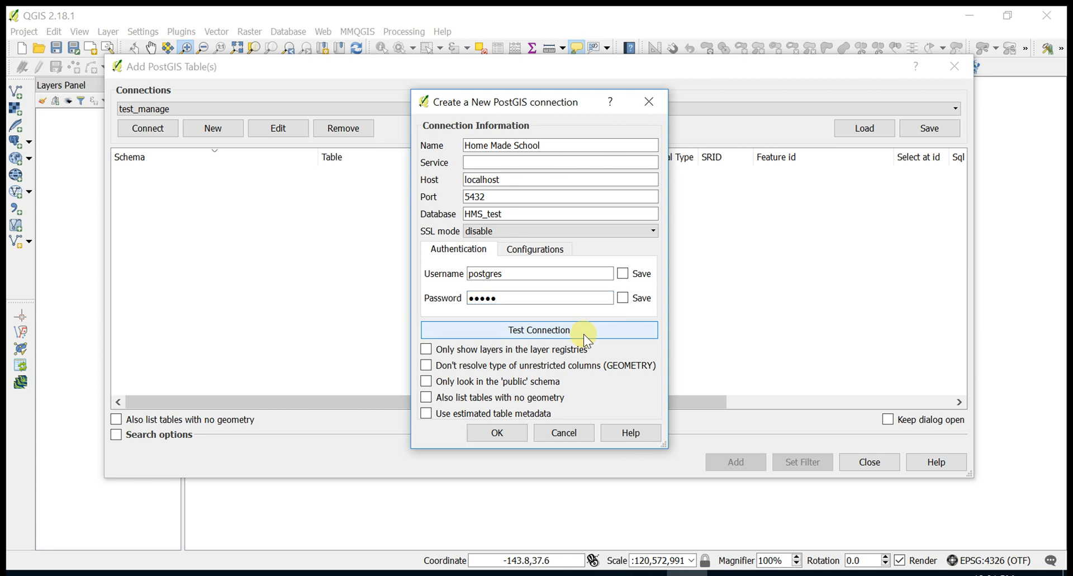
left_click(598, 294)
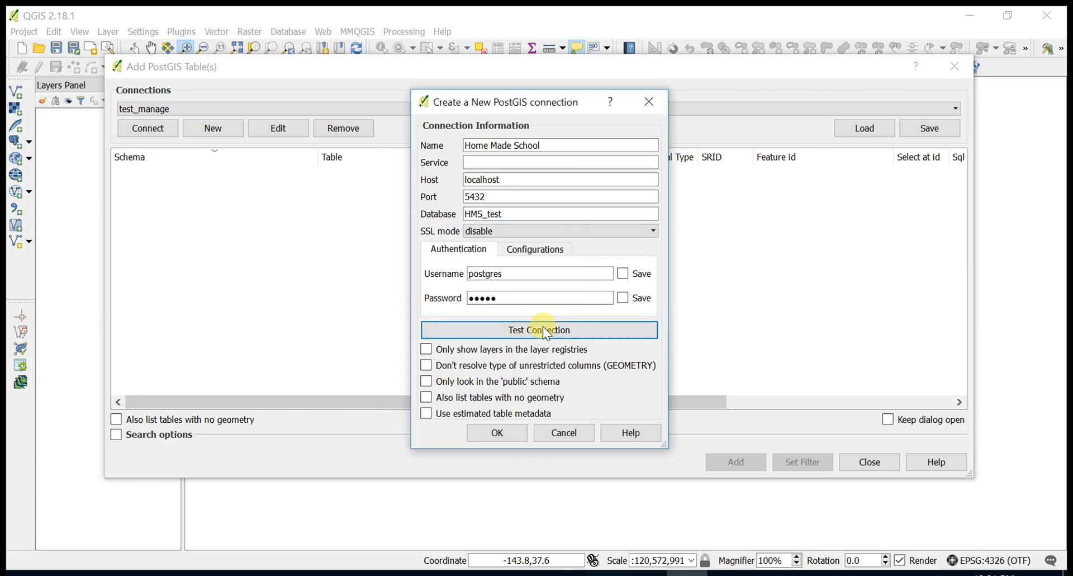
left_click(513, 434)
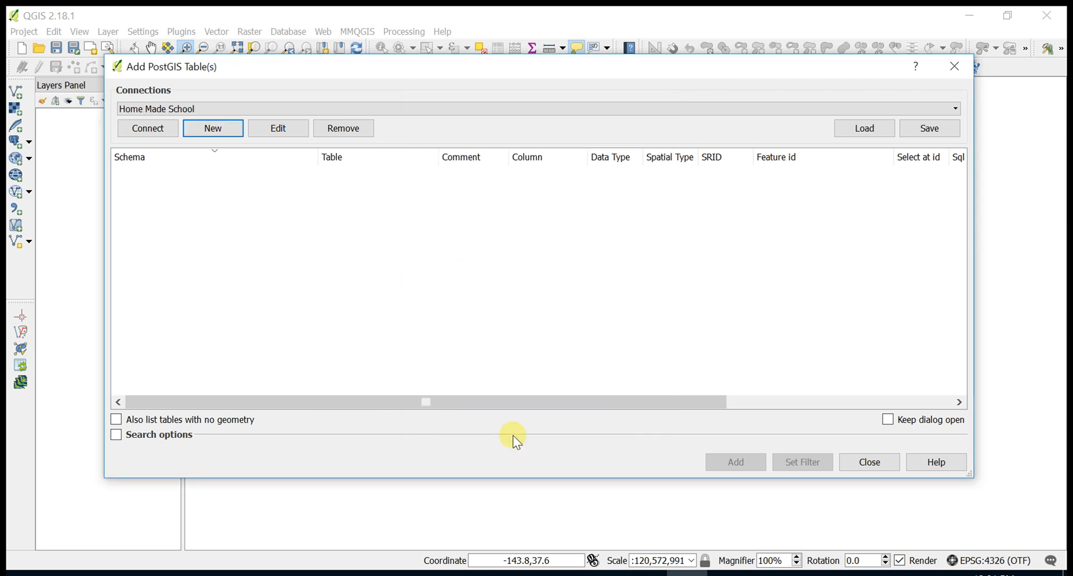
- Connect to Home Made School and add the donnees_structurees point table from the public schema to the map
left_click(147, 128)
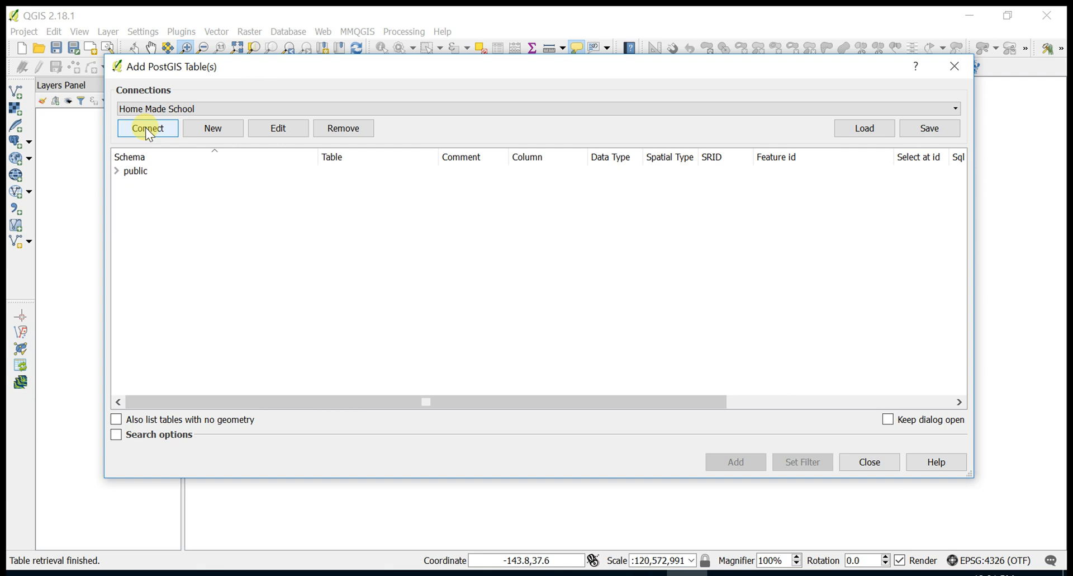
left_click(118, 171)
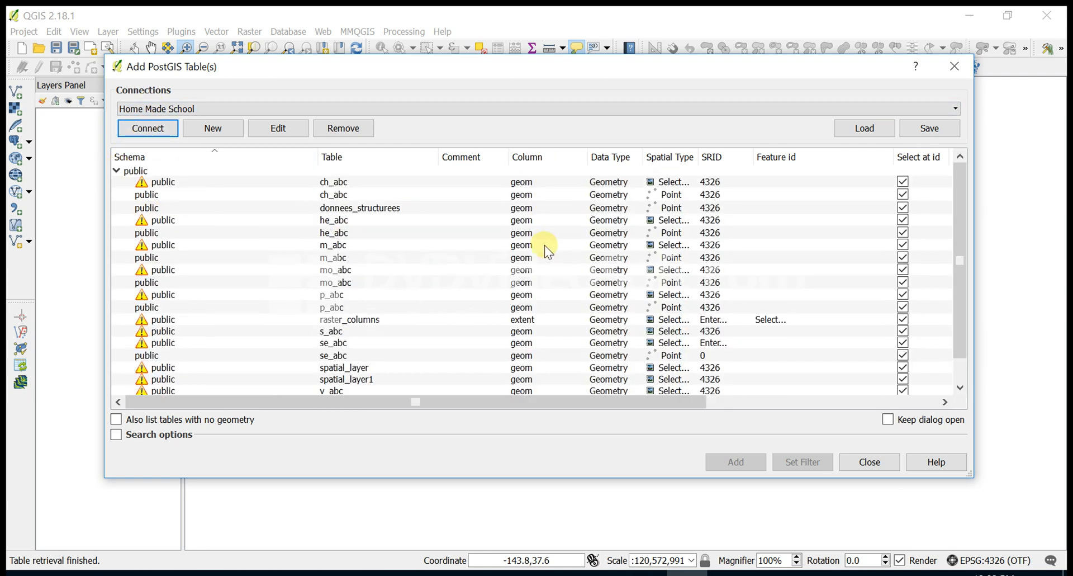
left_click(362, 211)
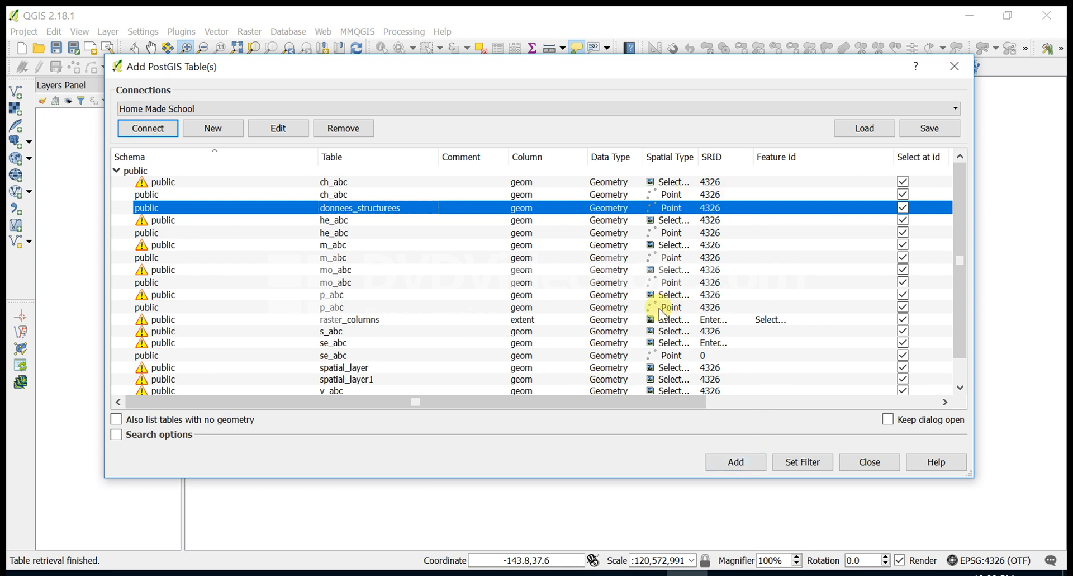
left_click(737, 462)
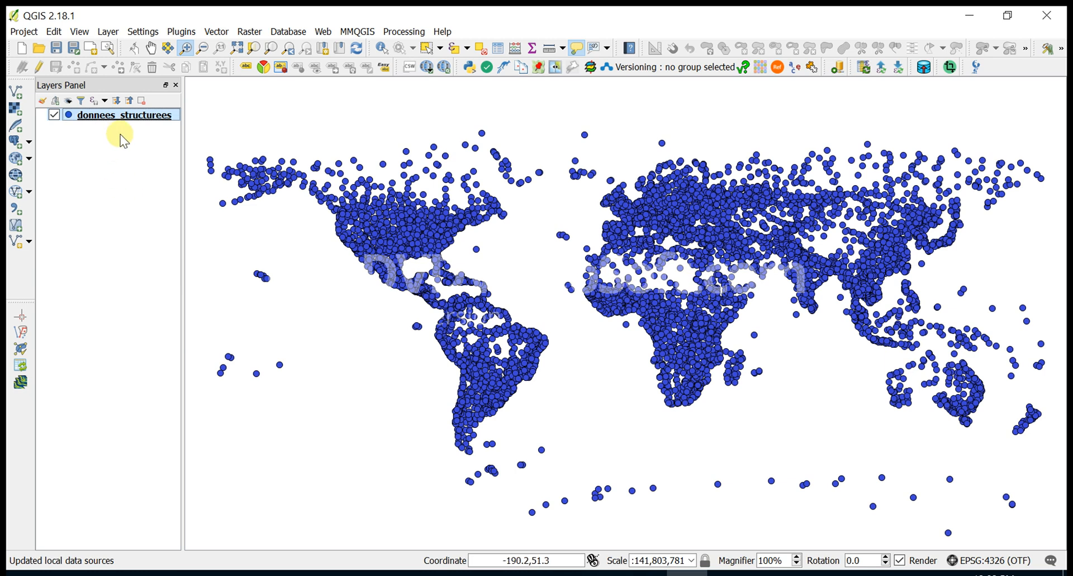
- Change the donnees_structurees point symbol colour to a pale yellow
right_click(114, 119)
mouse_move(247, 242)
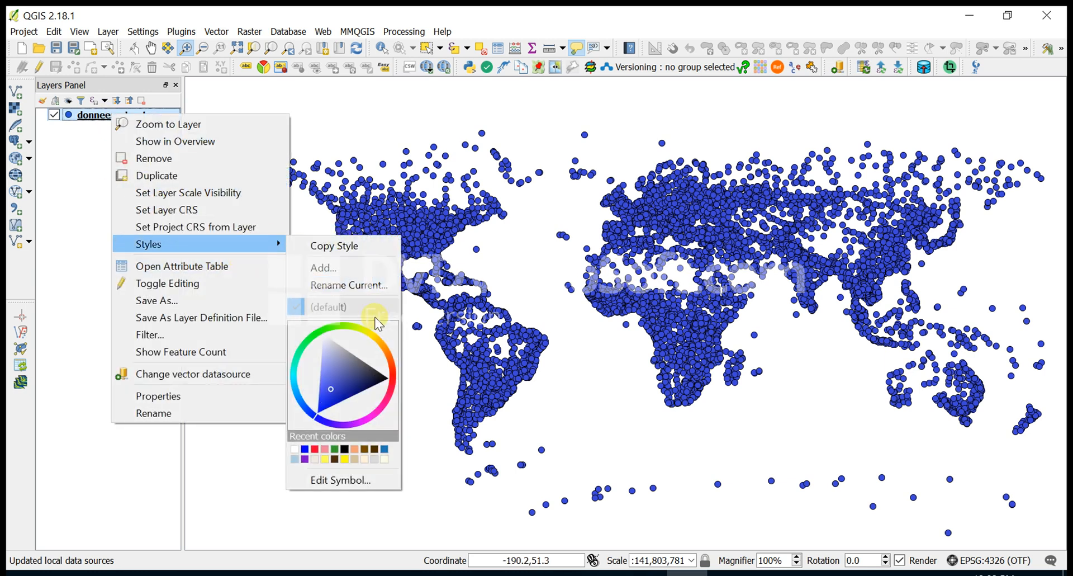
left_click(376, 340)
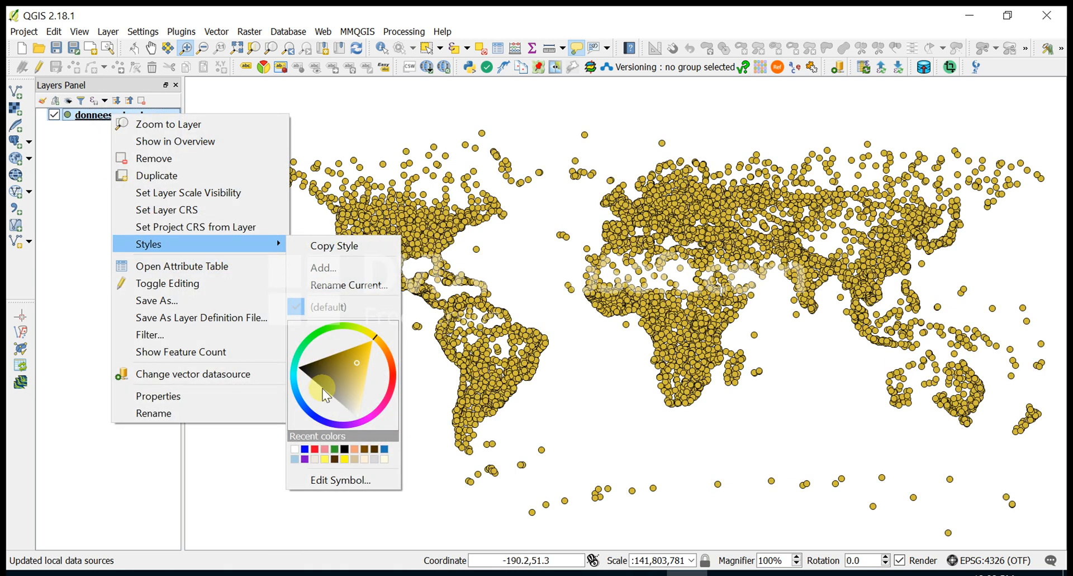
left_click(364, 370)
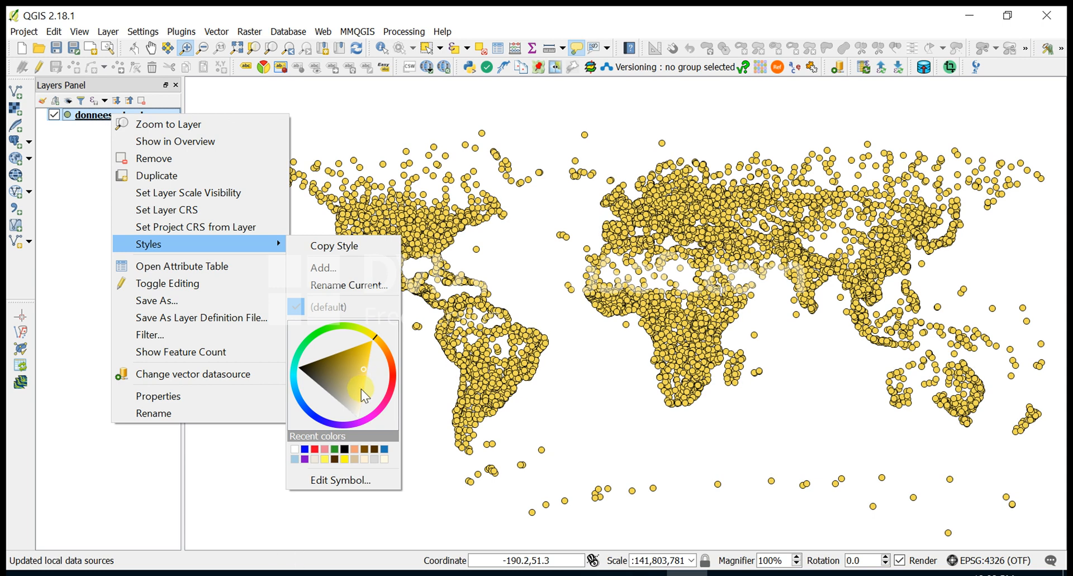
left_click(358, 390)
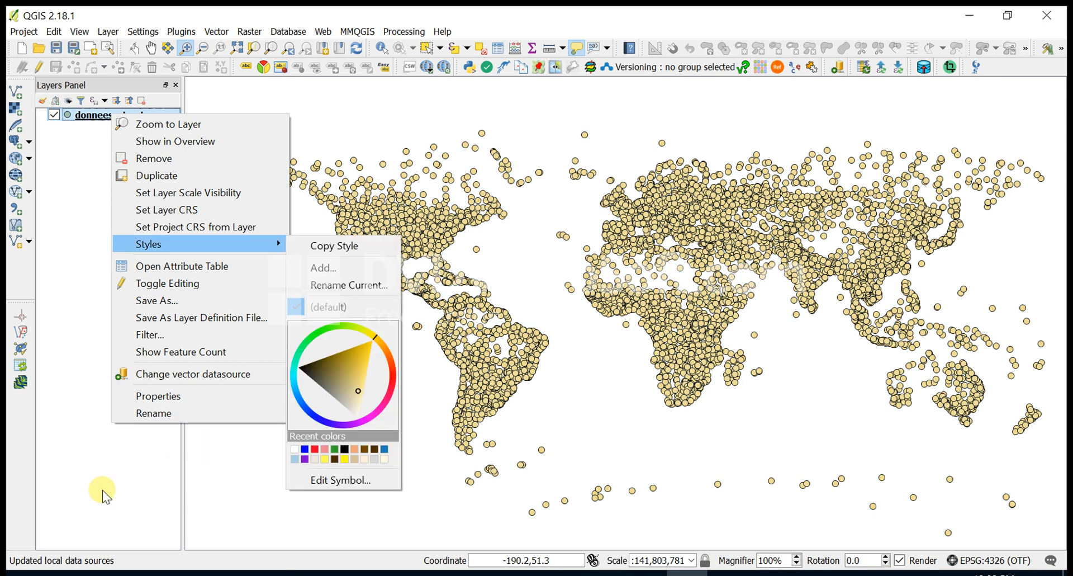
left_click(103, 495)
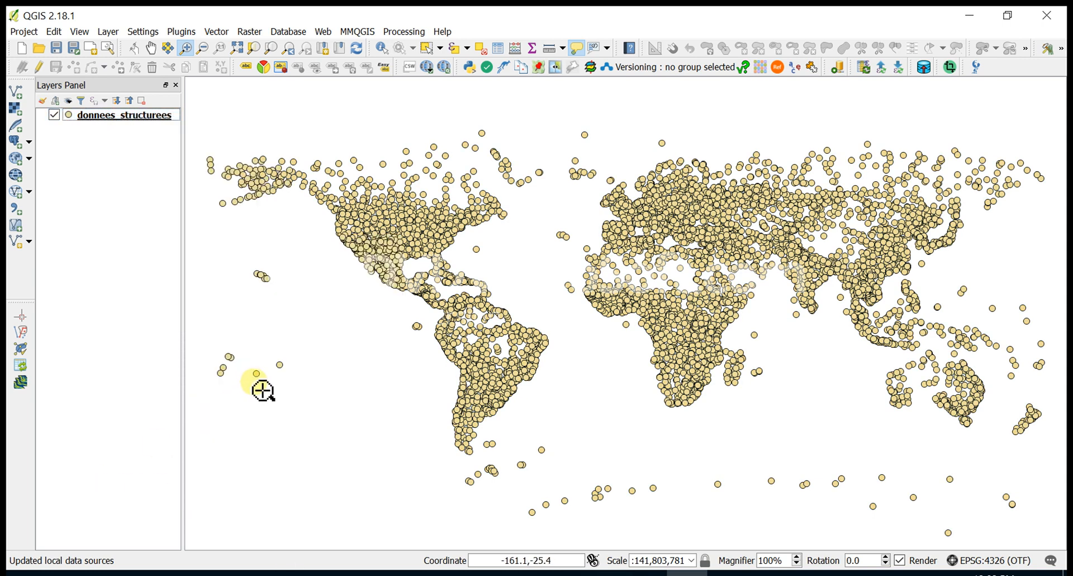
- Add GoogleMapsImagery with the GoogleMapsCompatible tileset from the BaseMap server and place it beneath the donnees_structurees layer
left_click(17, 160)
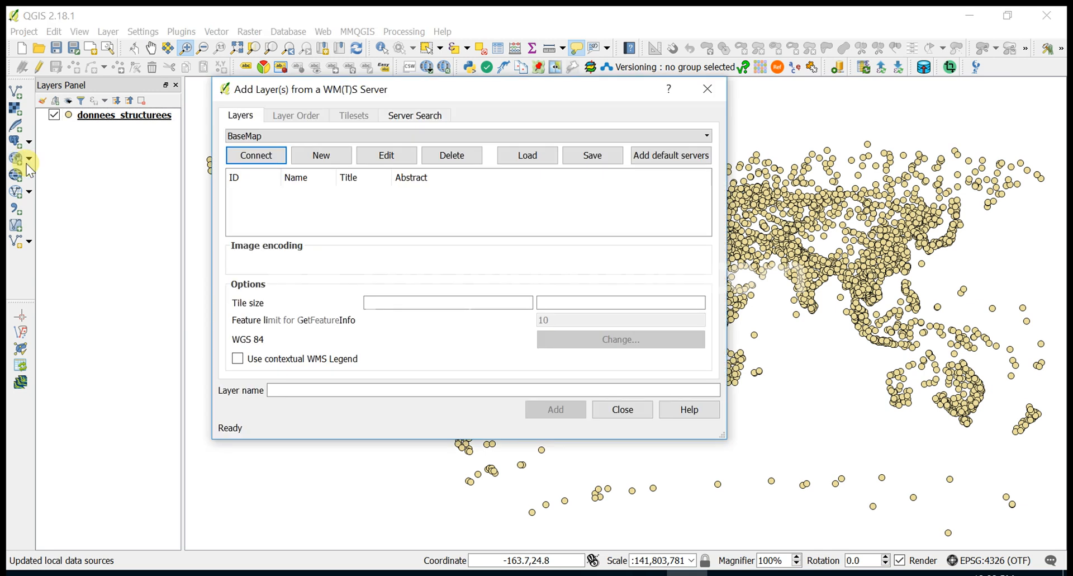
left_click(260, 157)
left_click(520, 175)
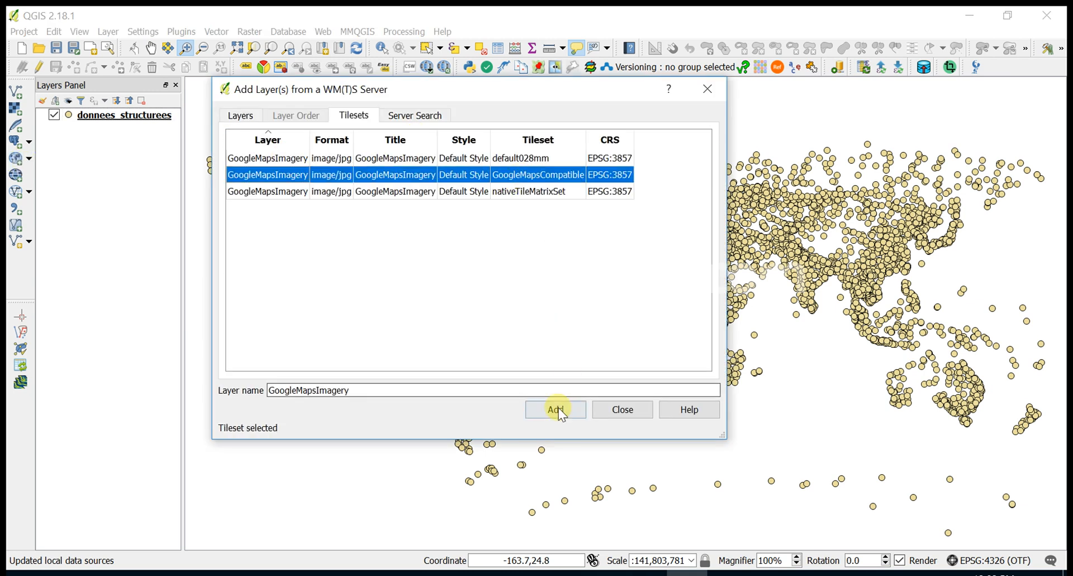
left_click(556, 409)
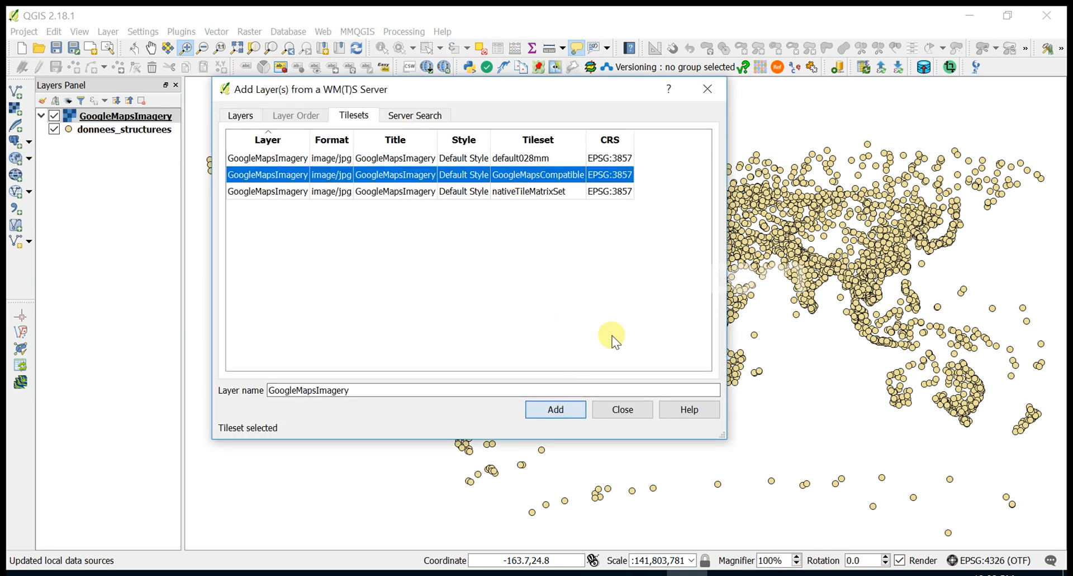
left_click(705, 91)
left_click_drag(112, 115, 120, 163)
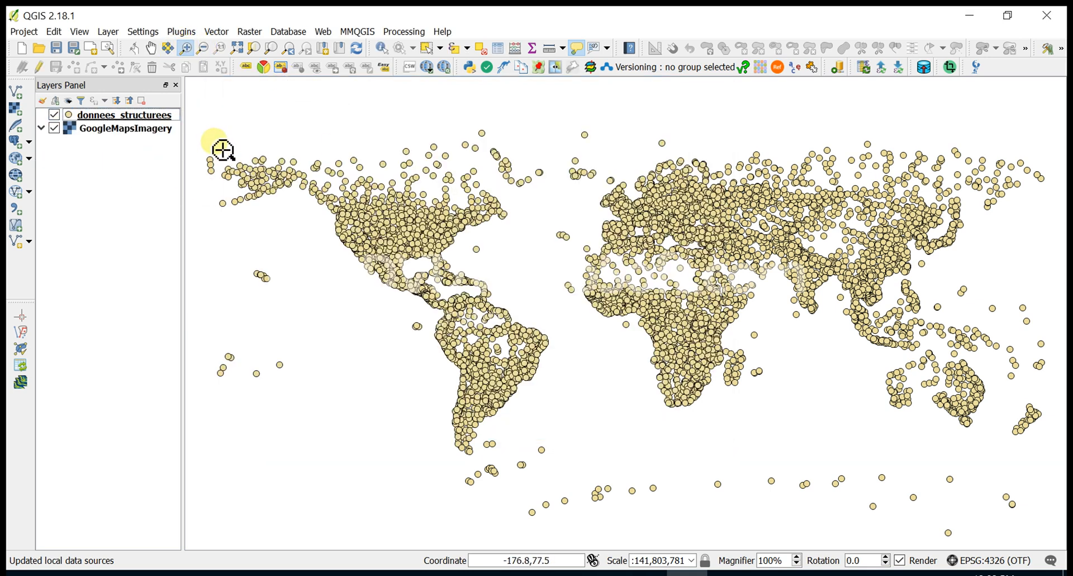
- Examine the city points against the satellite imagery over Africa, Europe and the Alps at increasingly close scales
left_click_drag(223, 149, 1060, 456)
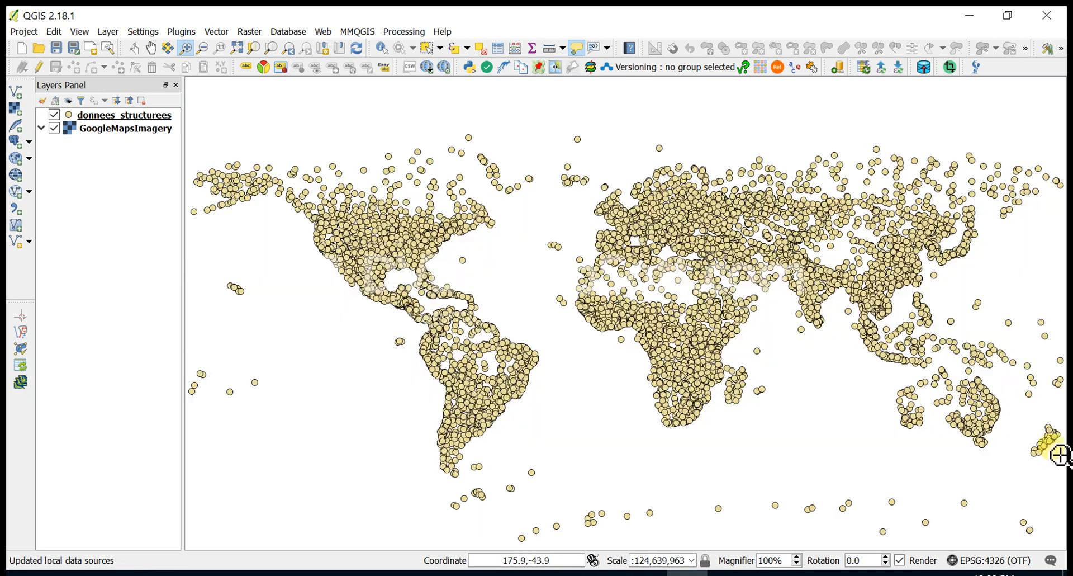
left_click_drag(540, 211, 860, 465)
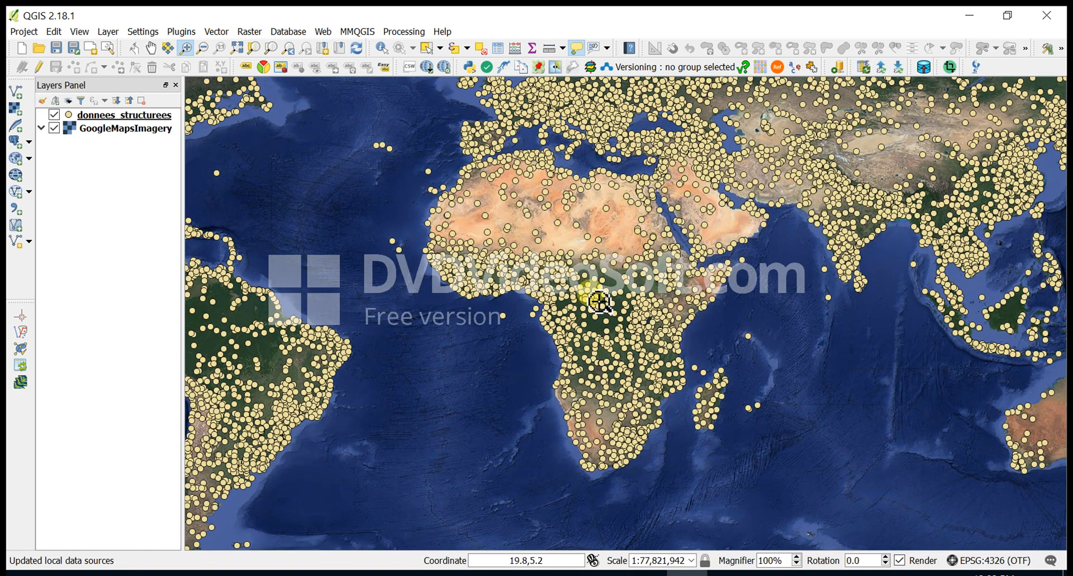
scroll(554, 249, "up", 2)
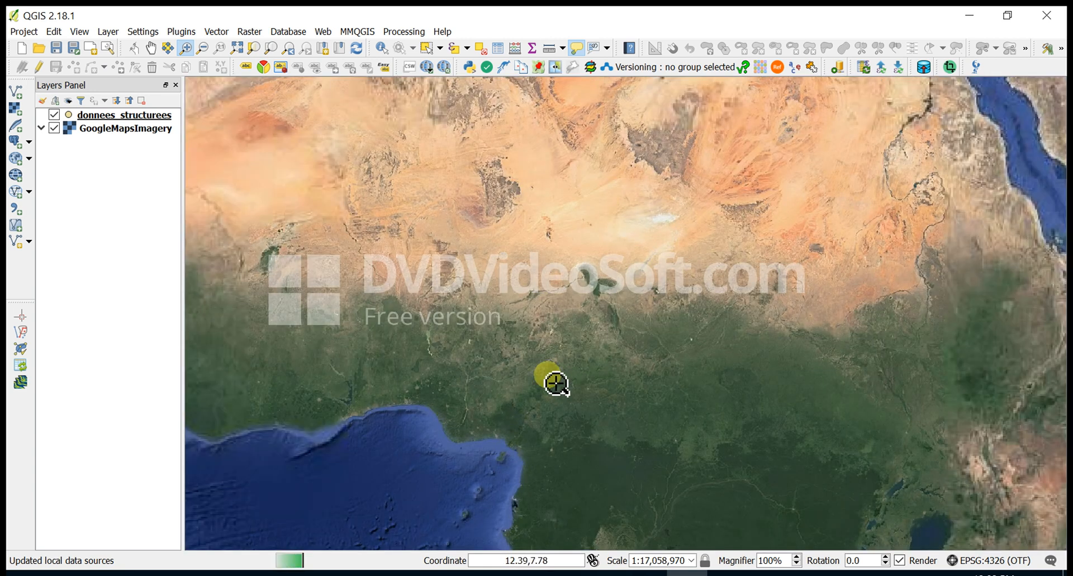
left_click(498, 181)
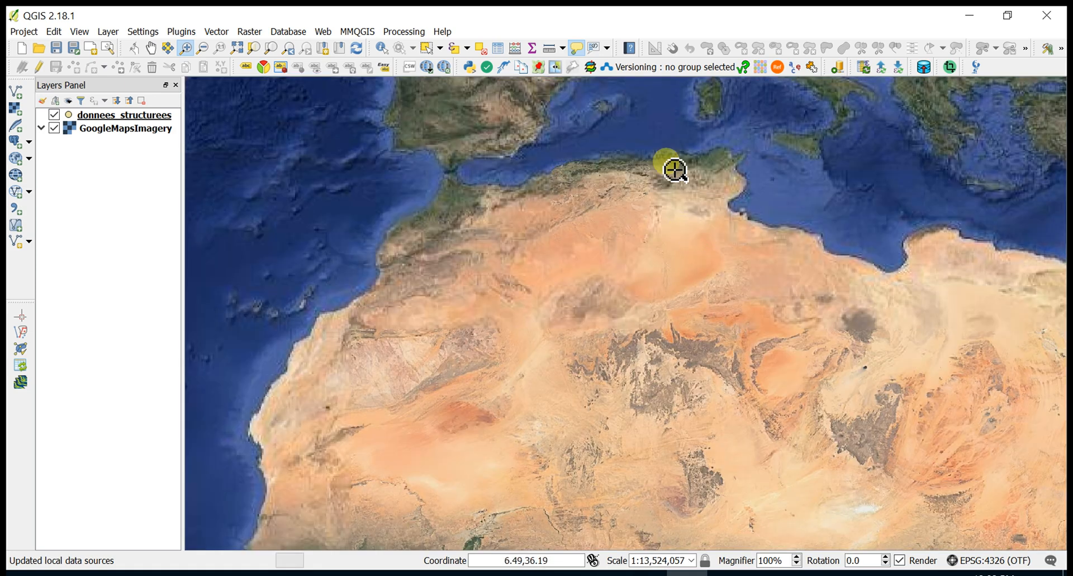
left_click_drag(671, 168, 480, 502)
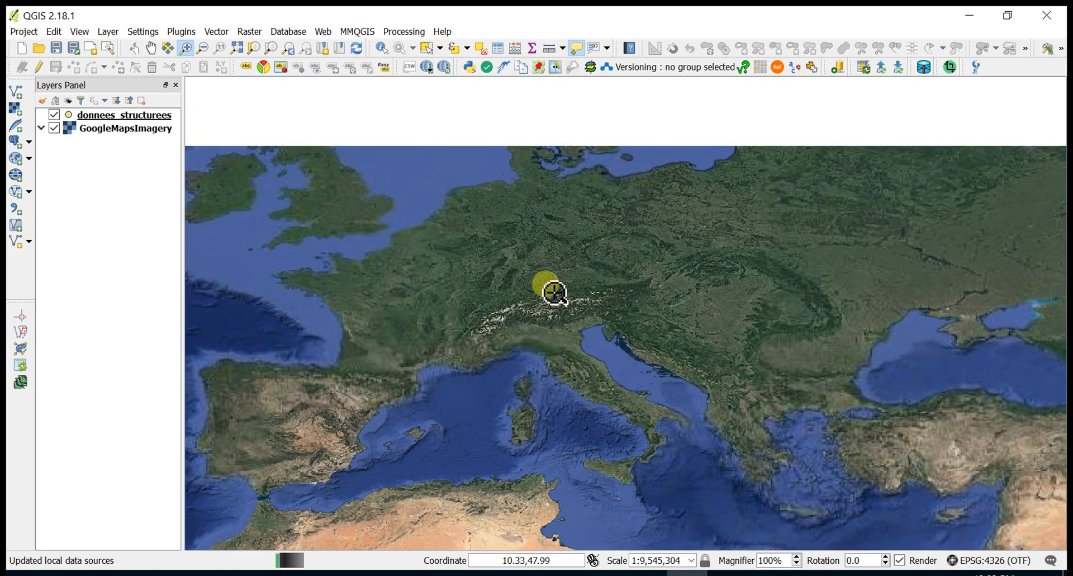
left_click(554, 292)
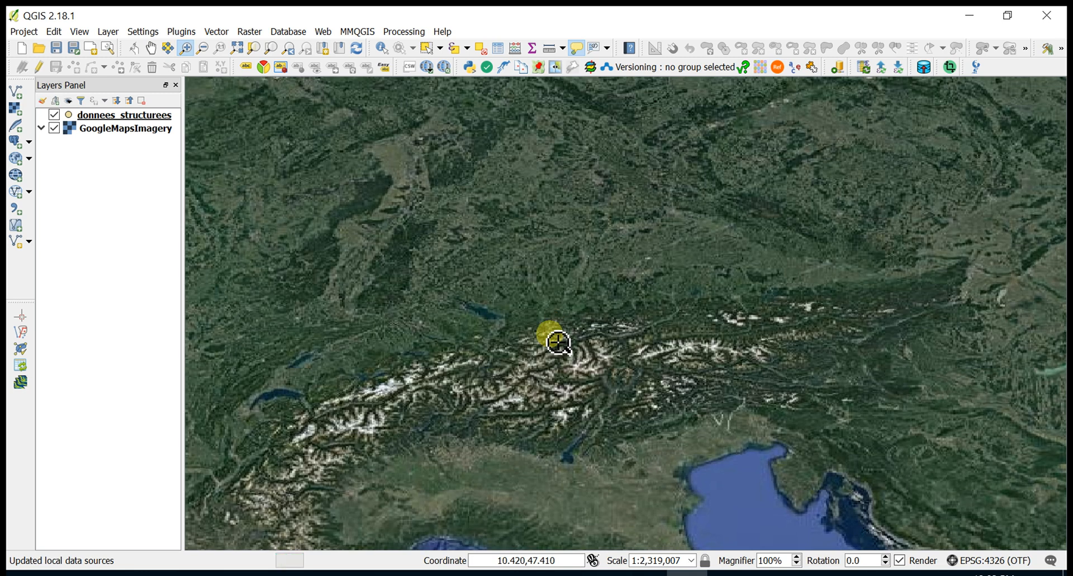
left_click_drag(424, 426, 822, 228)
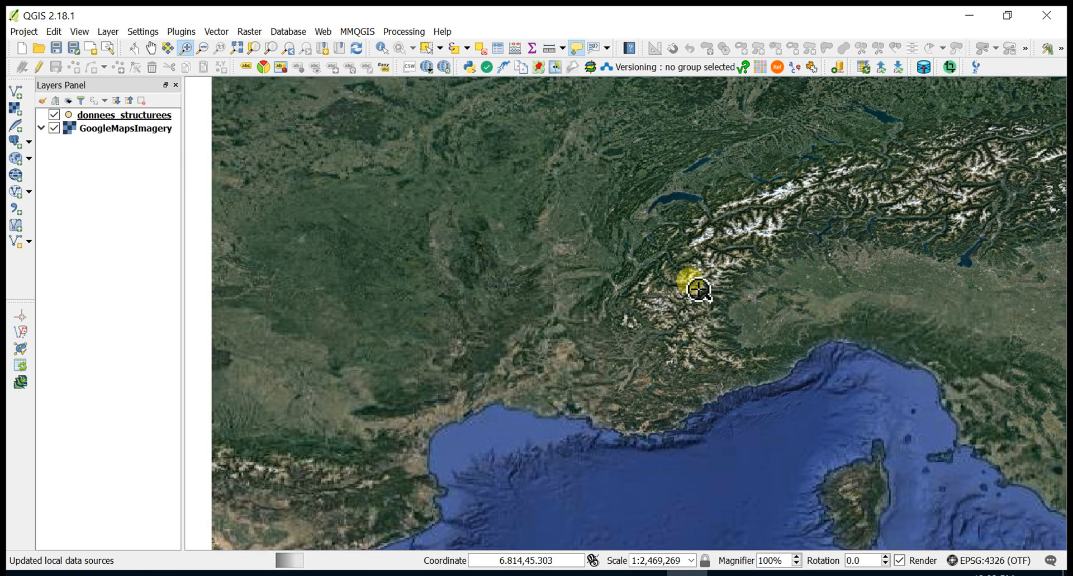
left_click(699, 289)
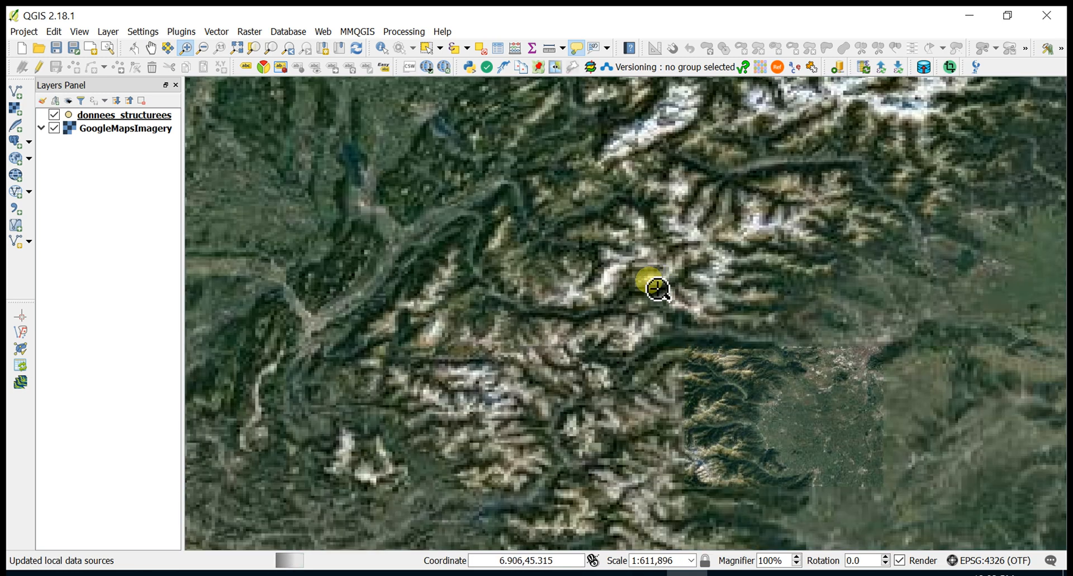
- Examine the donnees_structurees points and satellite imagery in detail around Turin, the southwestern Alps and southern France
left_click_drag(885, 351, 678, 329)
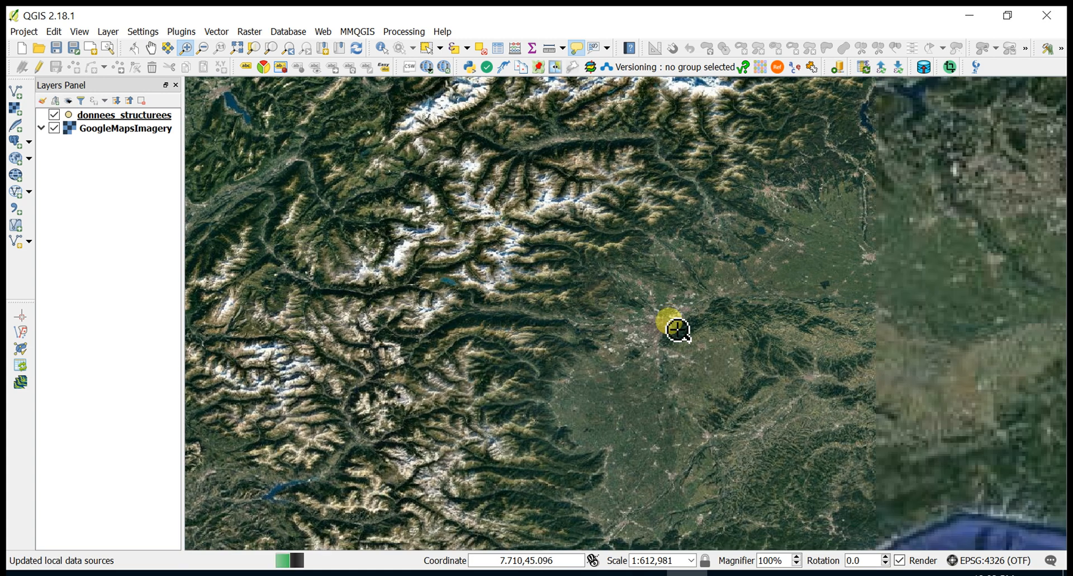
left_click(677, 333)
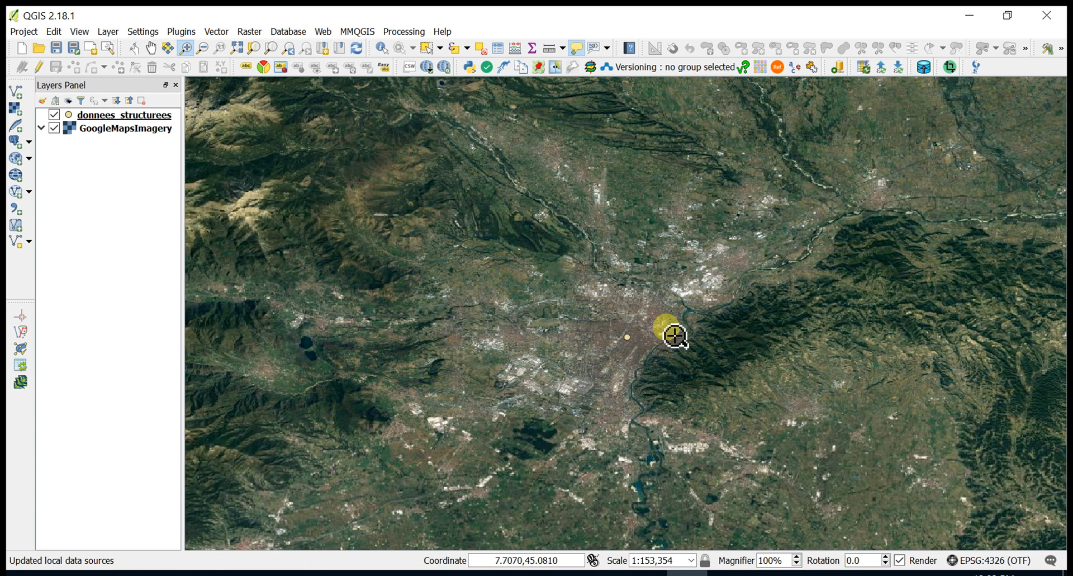
scroll(640, 350, "up", 3)
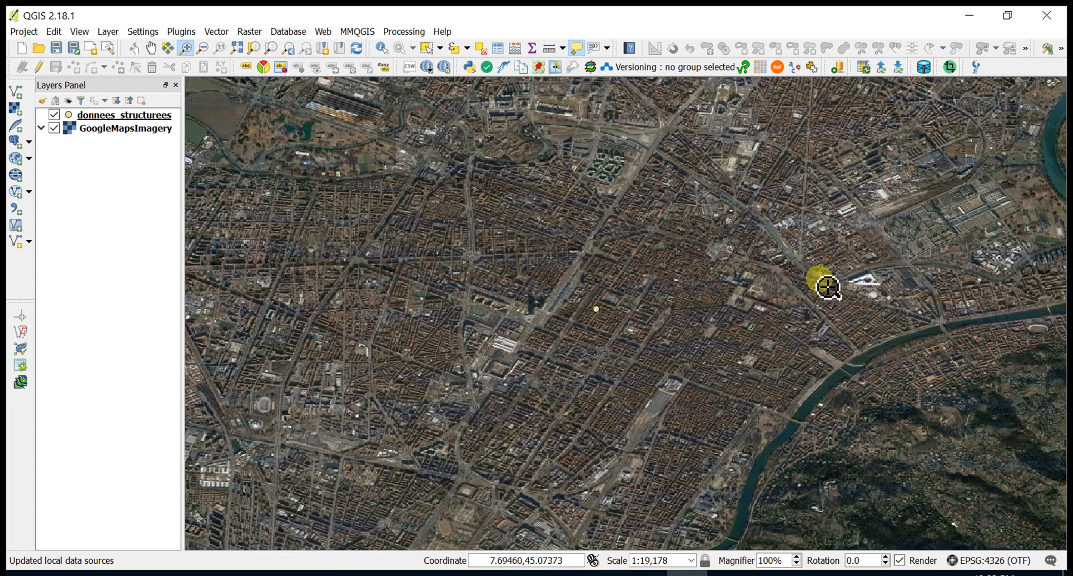
left_click_drag(828, 288, 597, 261)
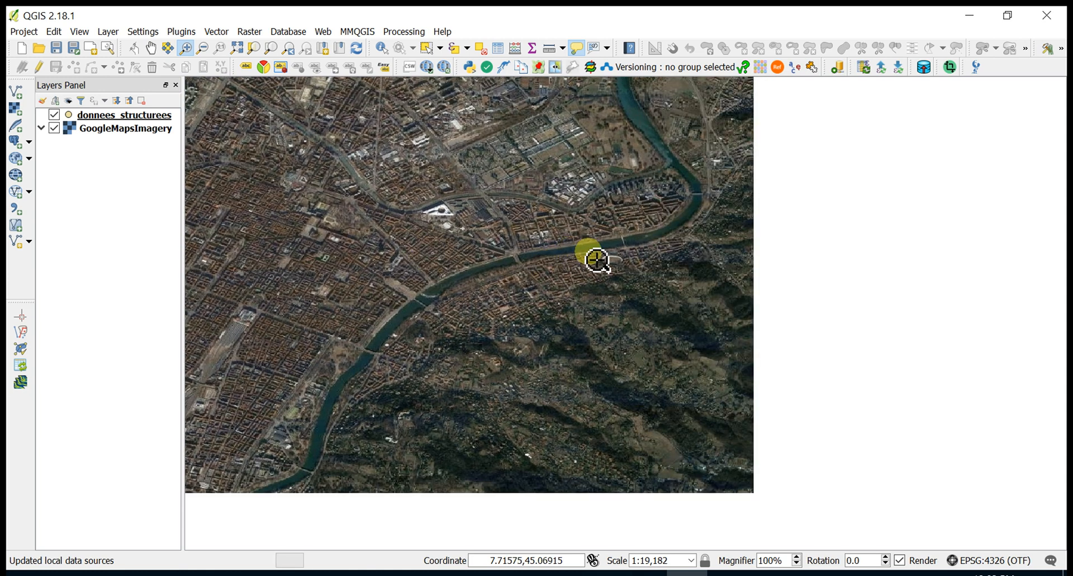
left_click_drag(752, 149, 676, 532)
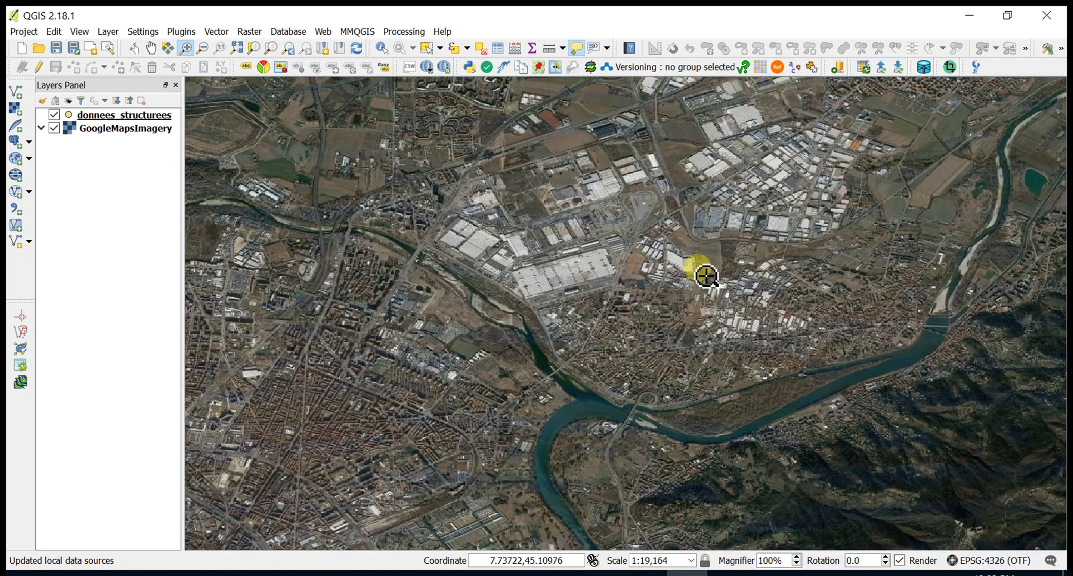
left_click_drag(756, 182, 538, 479)
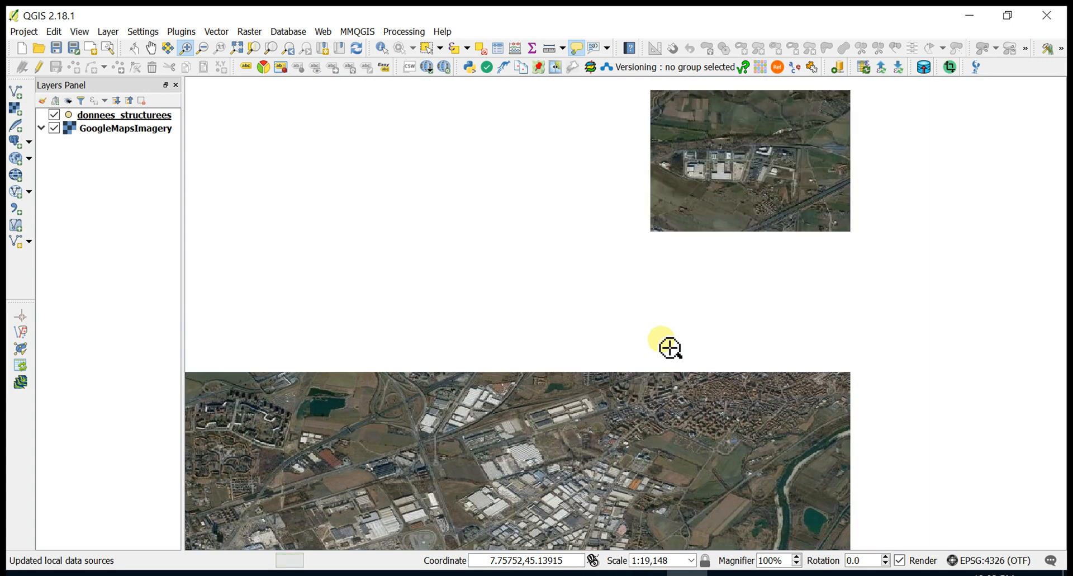
scroll(743, 252, "down", 3)
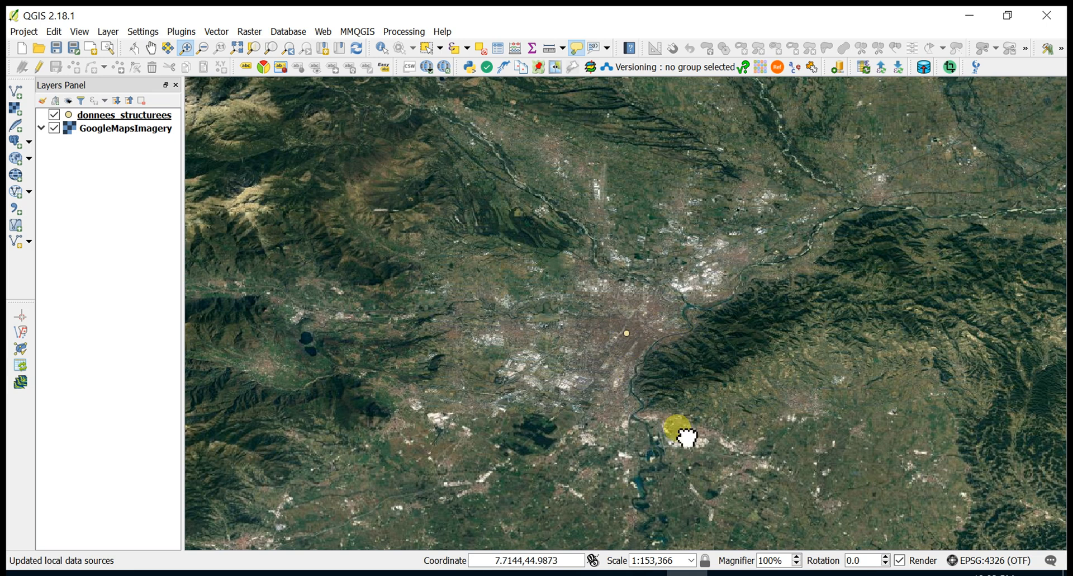
left_click_drag(683, 436, 611, 210)
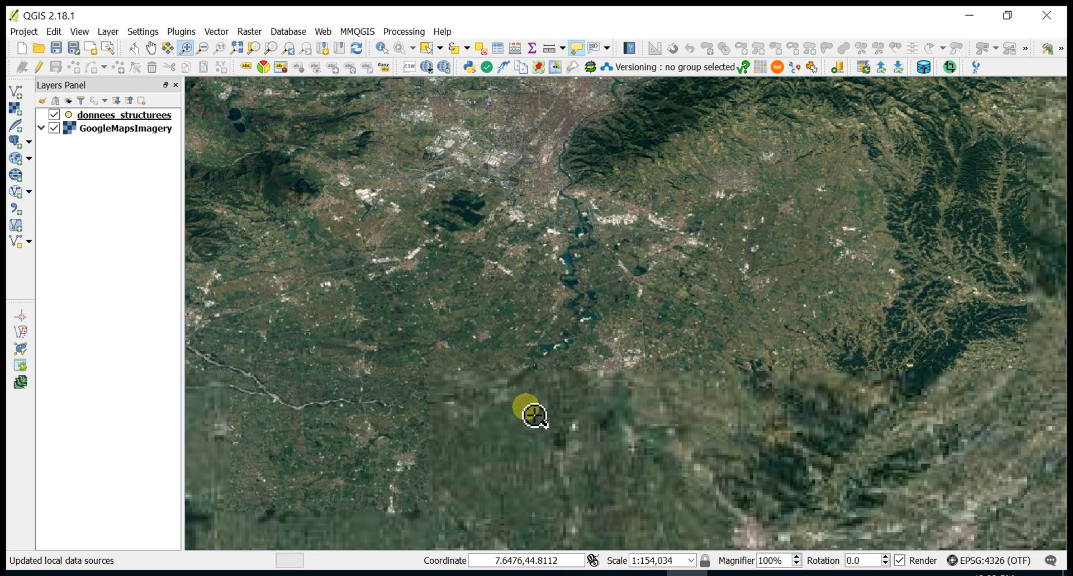
left_click_drag(480, 468, 862, 156)
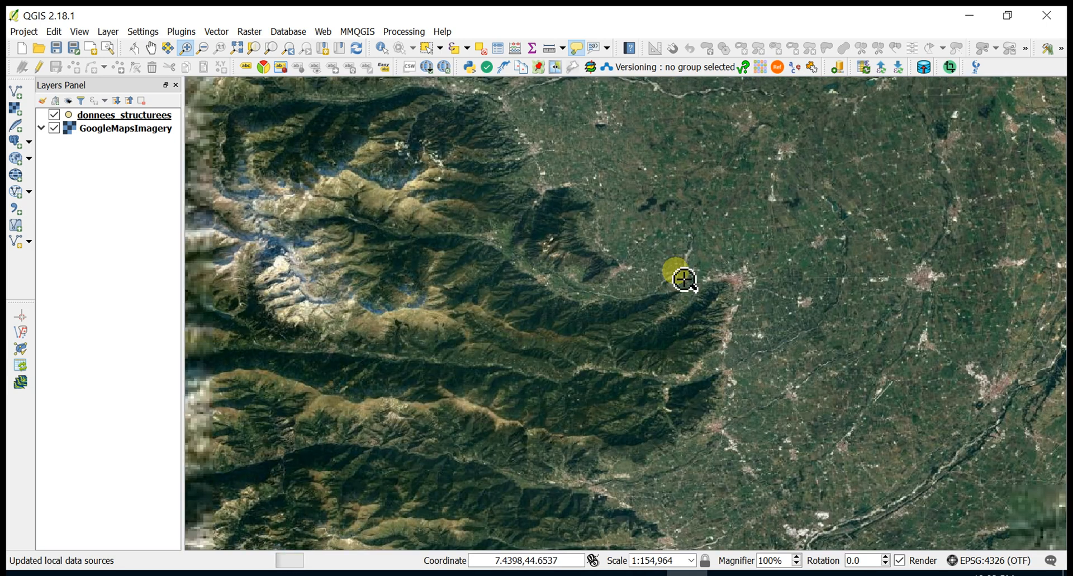
left_click_drag(684, 280, 994, 216)
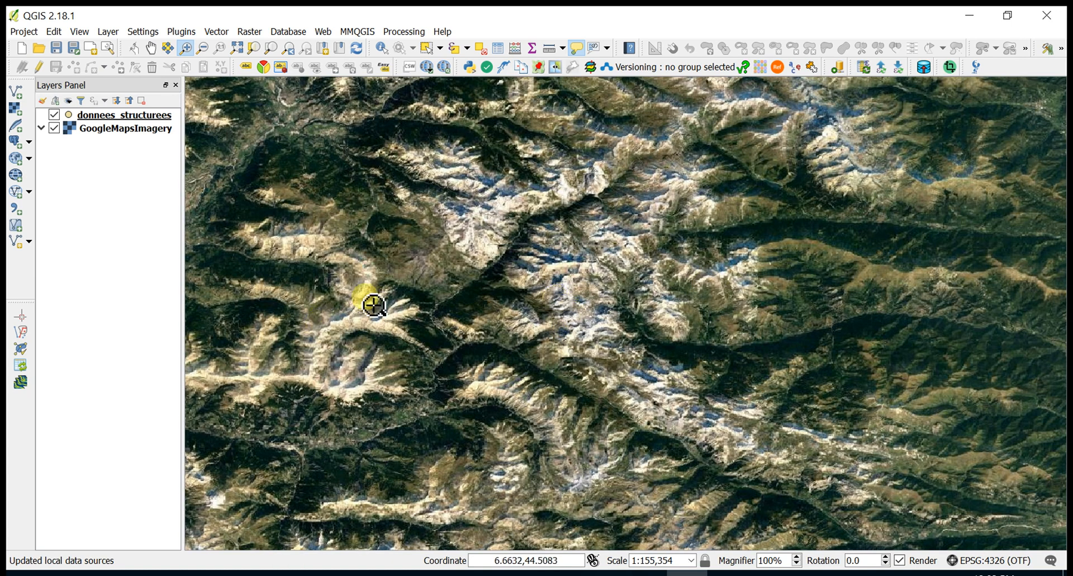
scroll(543, 256, "down", 2)
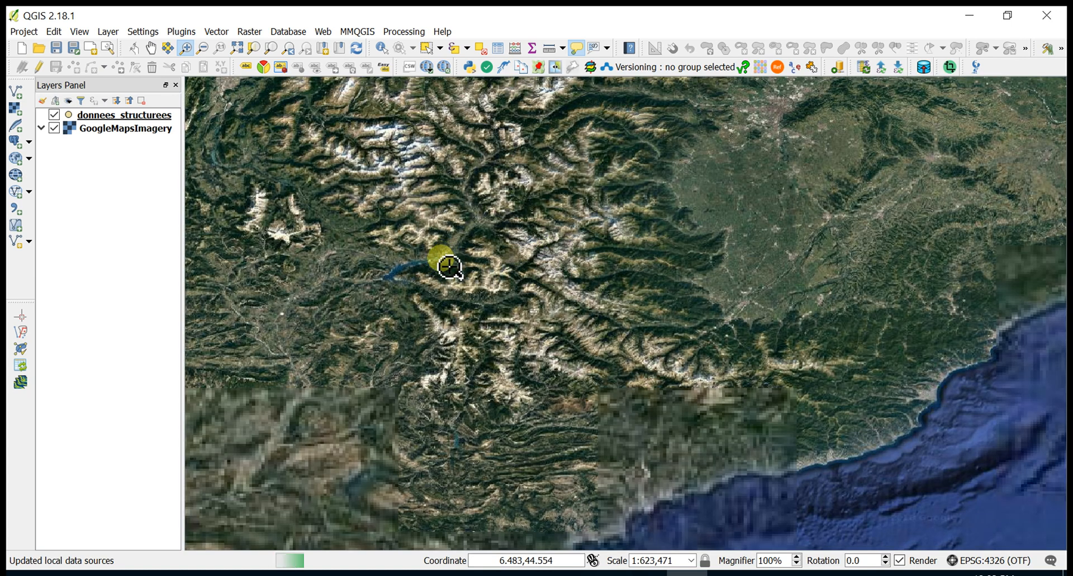
left_click_drag(408, 287, 881, 209)
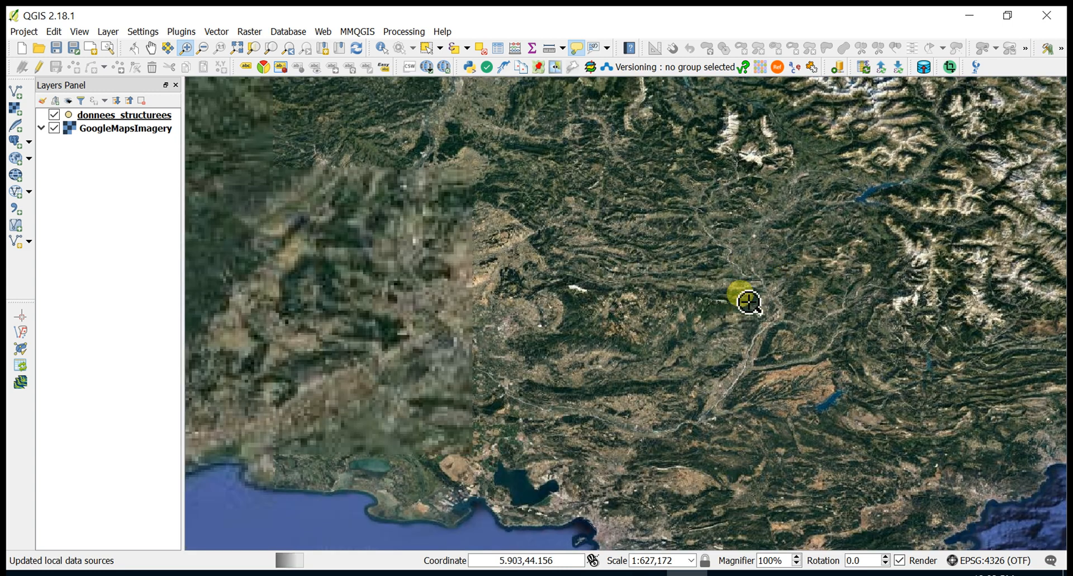
scroll(386, 277, "up", 3)
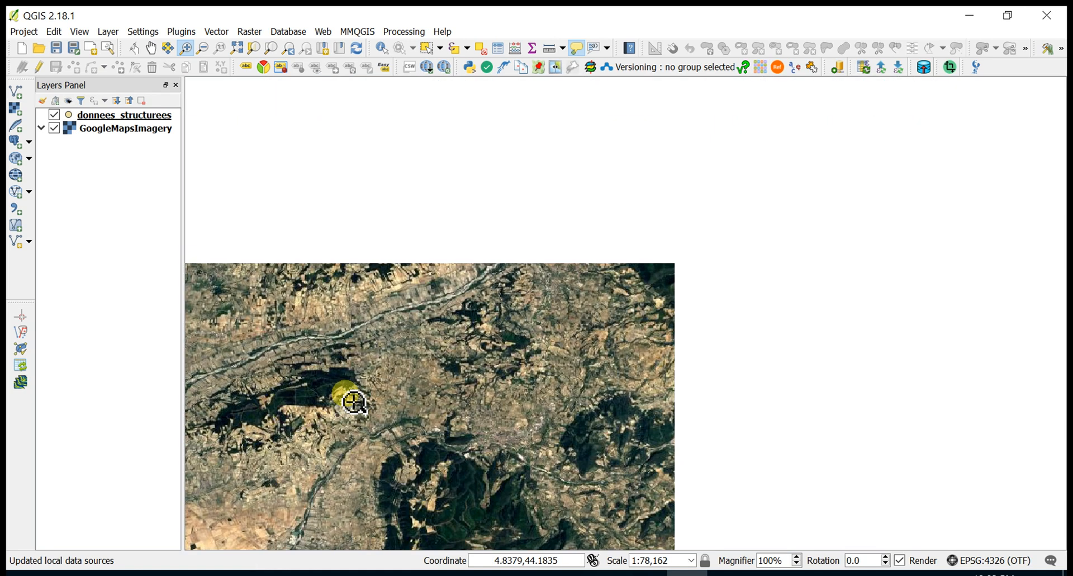
scroll(669, 227, "down", 2)
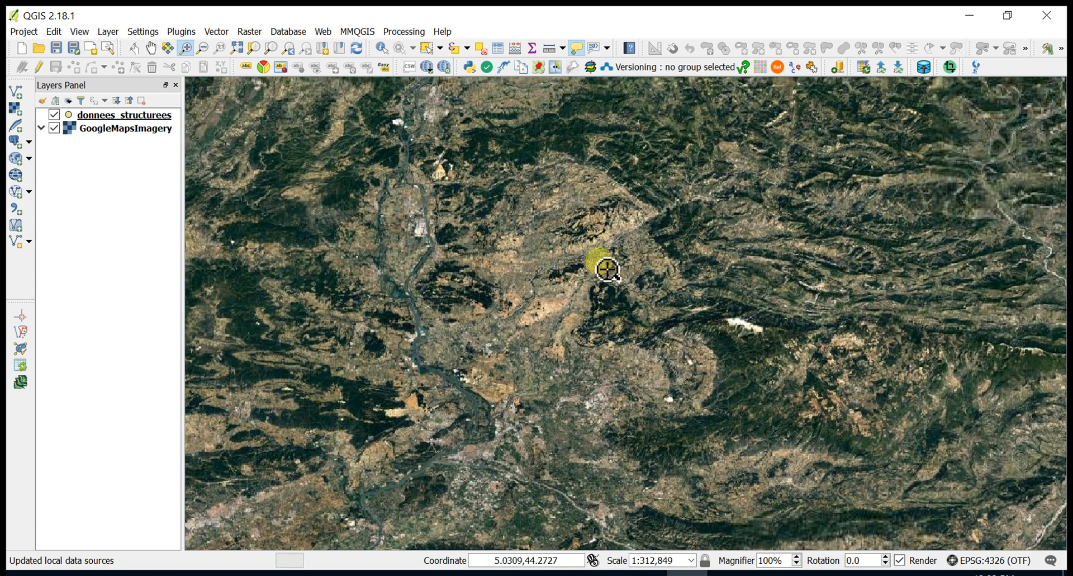
- Review the distribution of the city points over the imagery at world scale, centred on Africa and the Atlantic
scroll(608, 270, "down", 3)
scroll(611, 265, "down", 1)
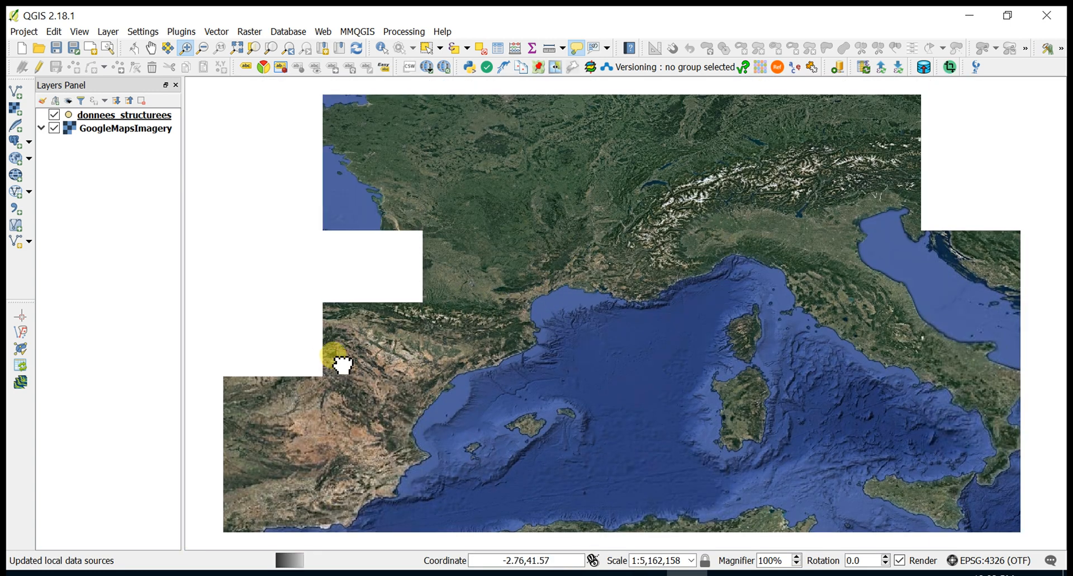
left_click_drag(393, 356, 863, 281)
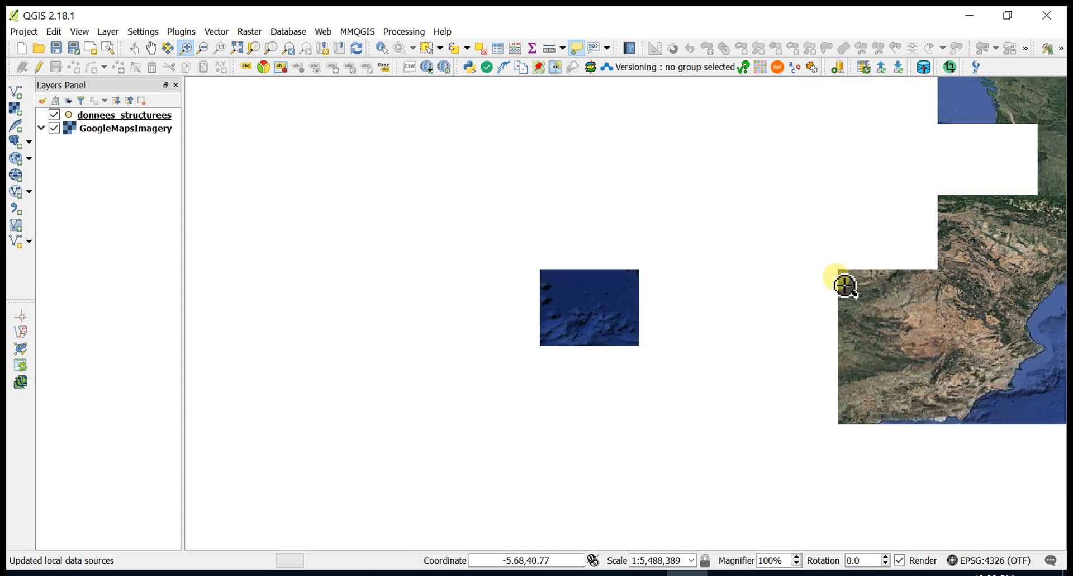
scroll(678, 311, "down", 2)
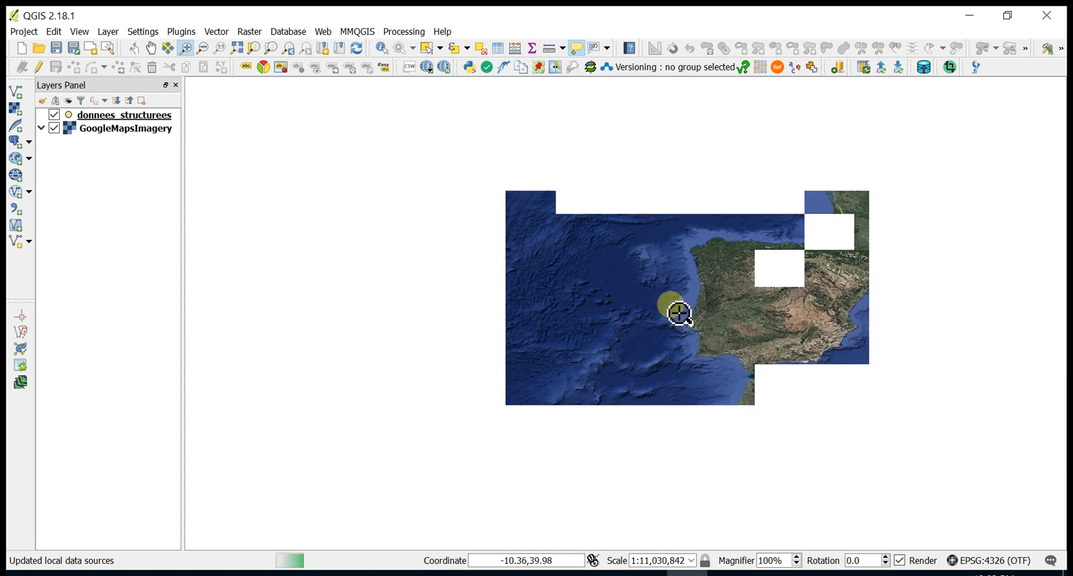
scroll(679, 313, "down", 1)
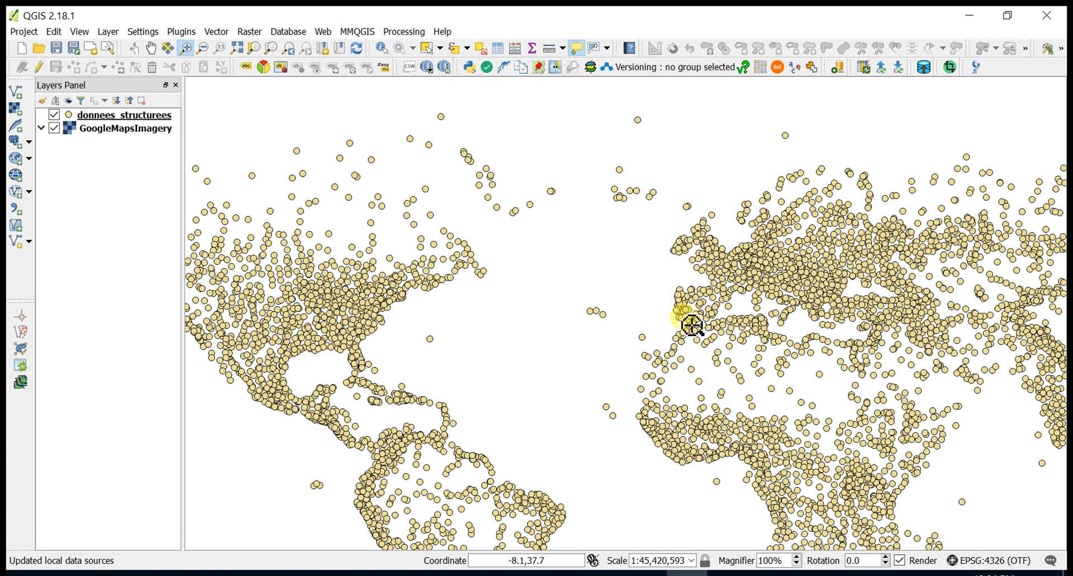
left_click_drag(774, 378, 572, 204)
scroll(568, 213, "down", 1)
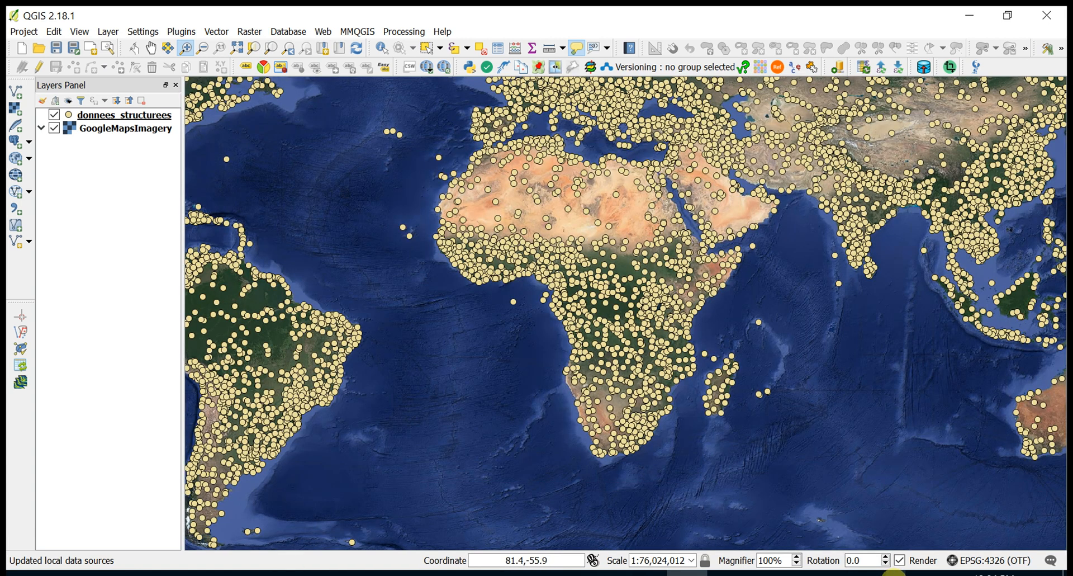
left_click(889, 572)
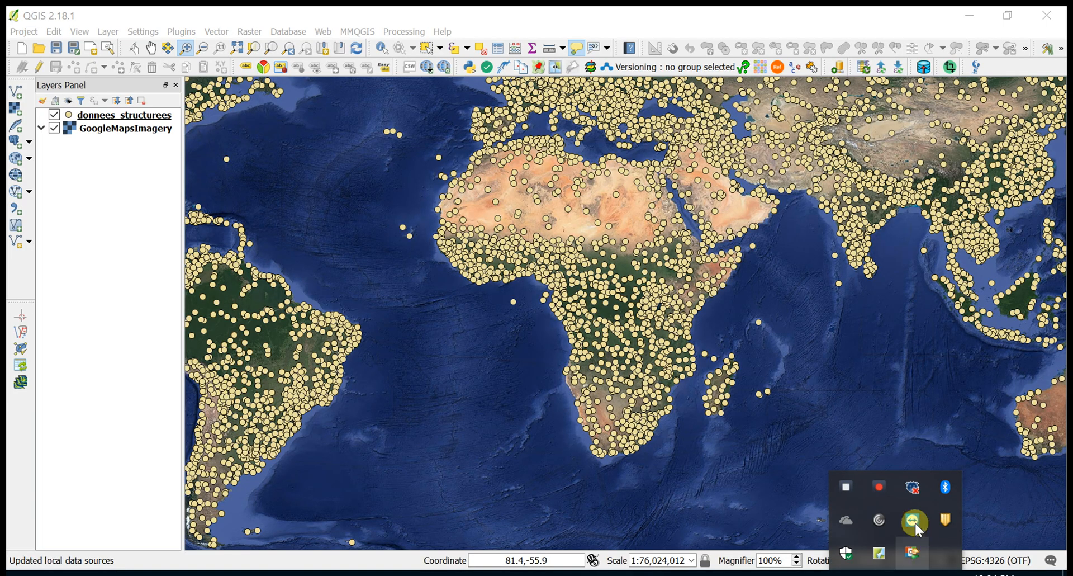